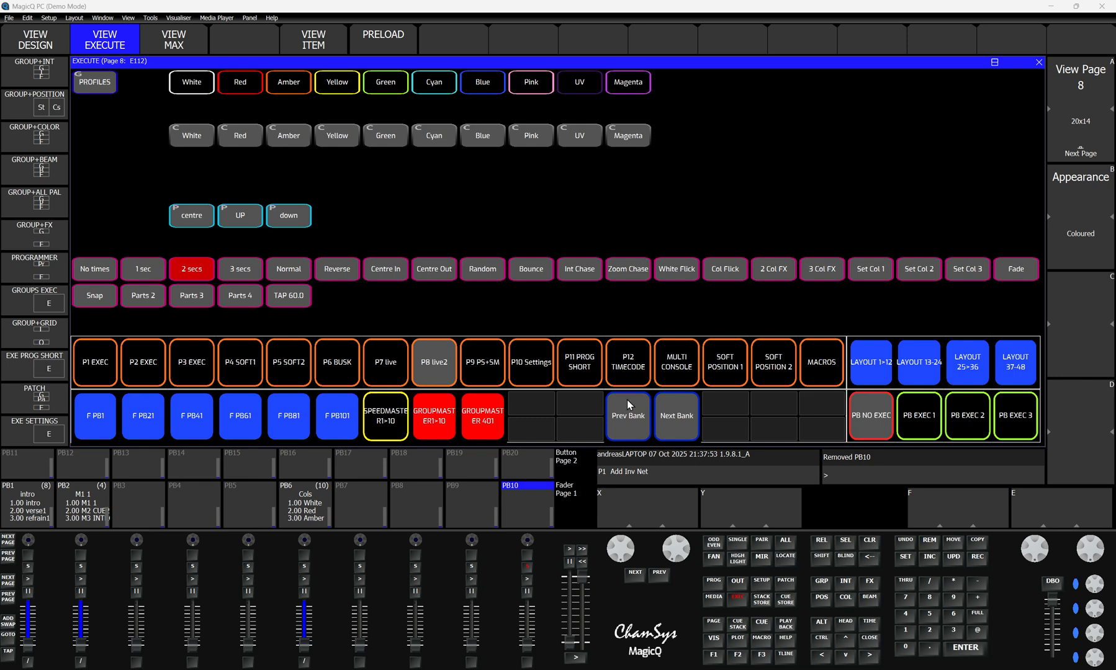
Step: Record a macro in slot M3 that takes a snapshot in the programmer, records it to playback PB10 and closes the window
{"action": "left_click", "coordinate": [760, 639]}
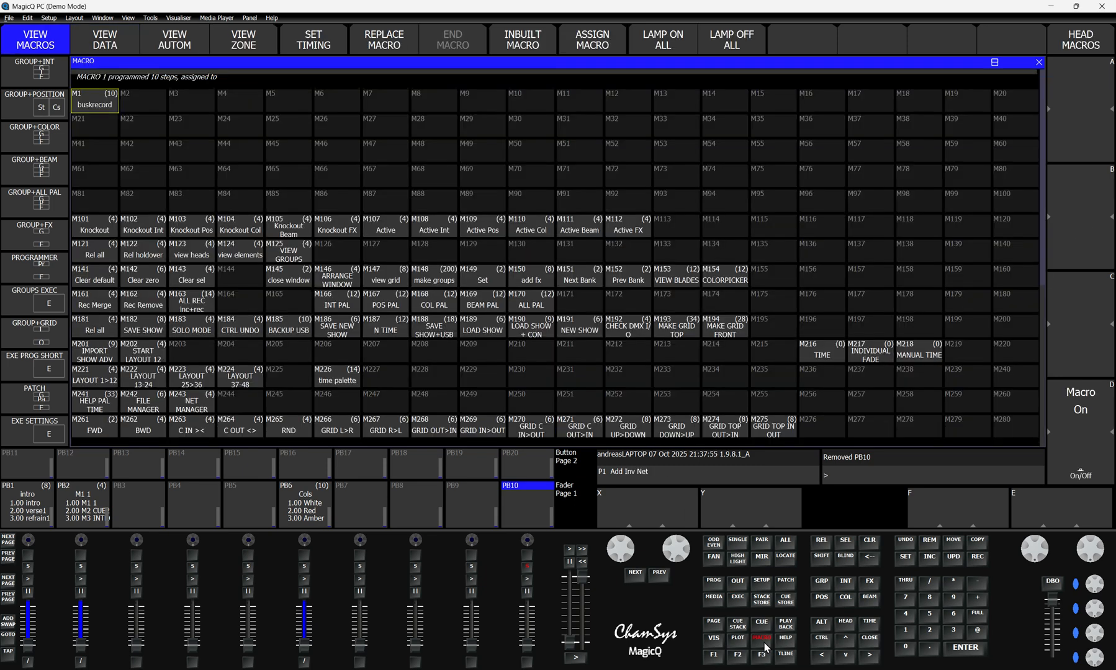
{"action": "left_click", "coordinate": [186, 103]}
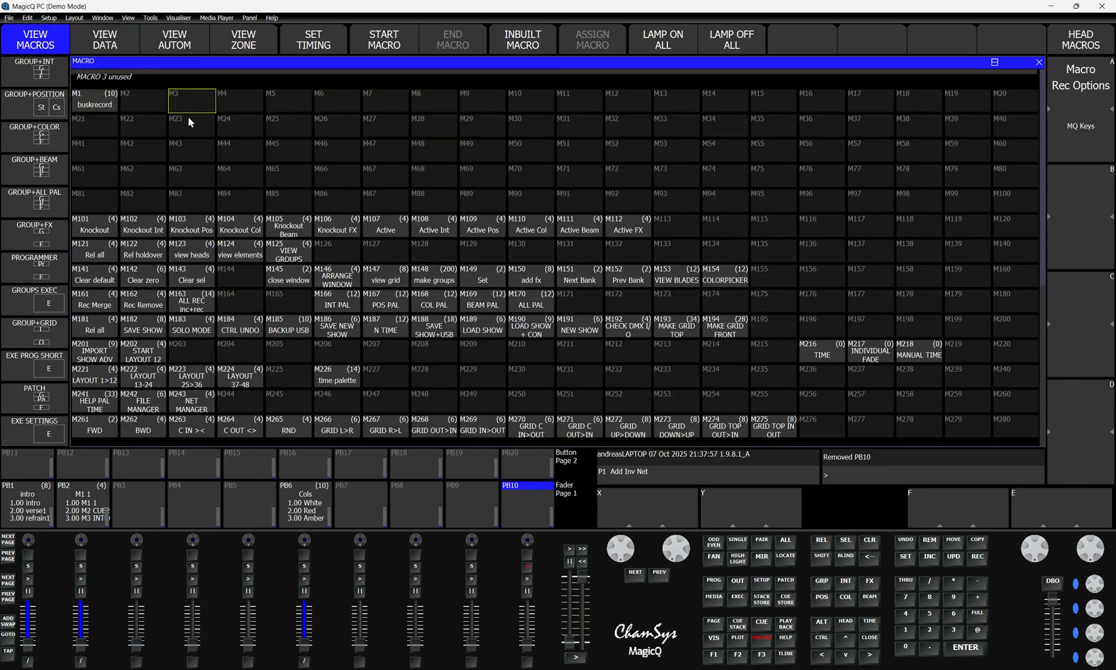
{"action": "left_click", "coordinate": [384, 44]}
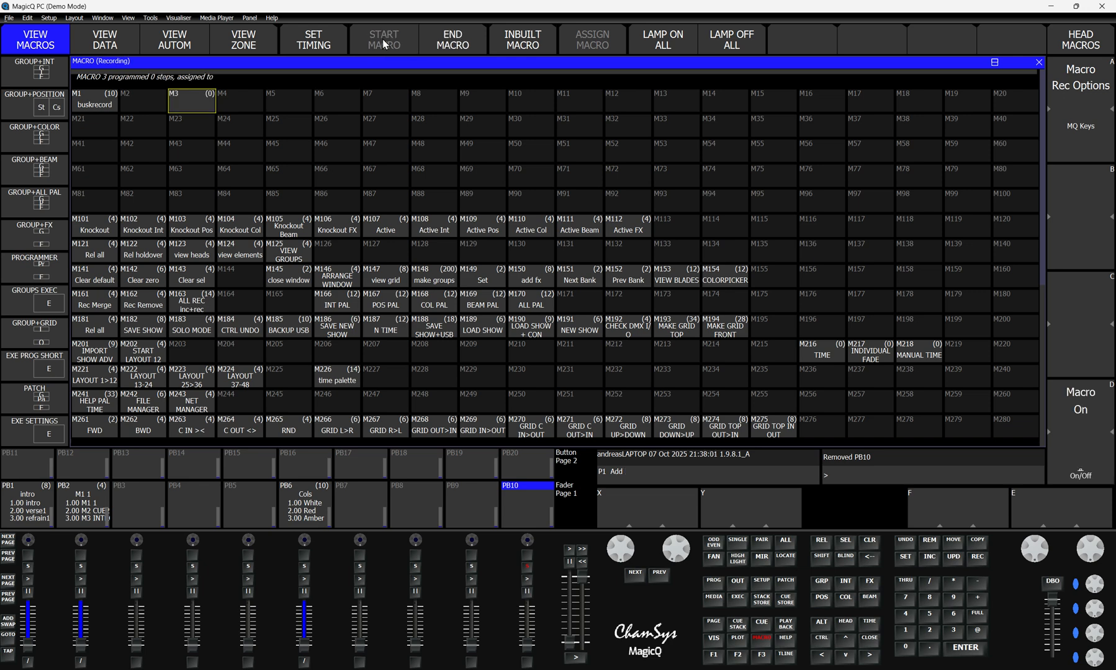
{"action": "left_click", "coordinate": [715, 586]}
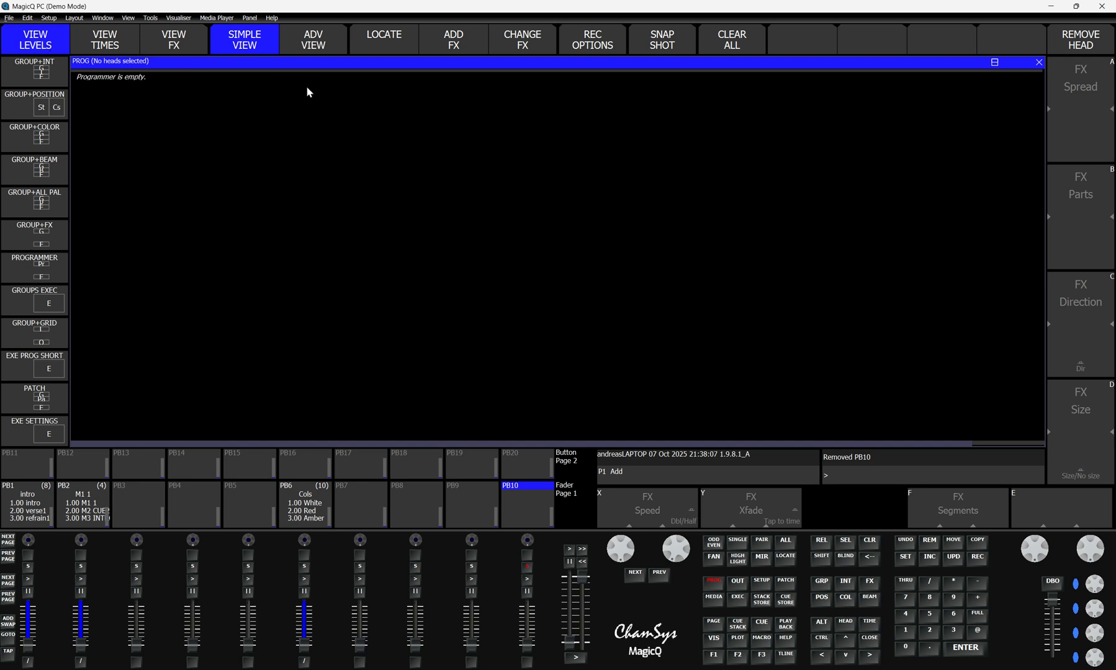
{"action": "left_click", "coordinate": [663, 40]}
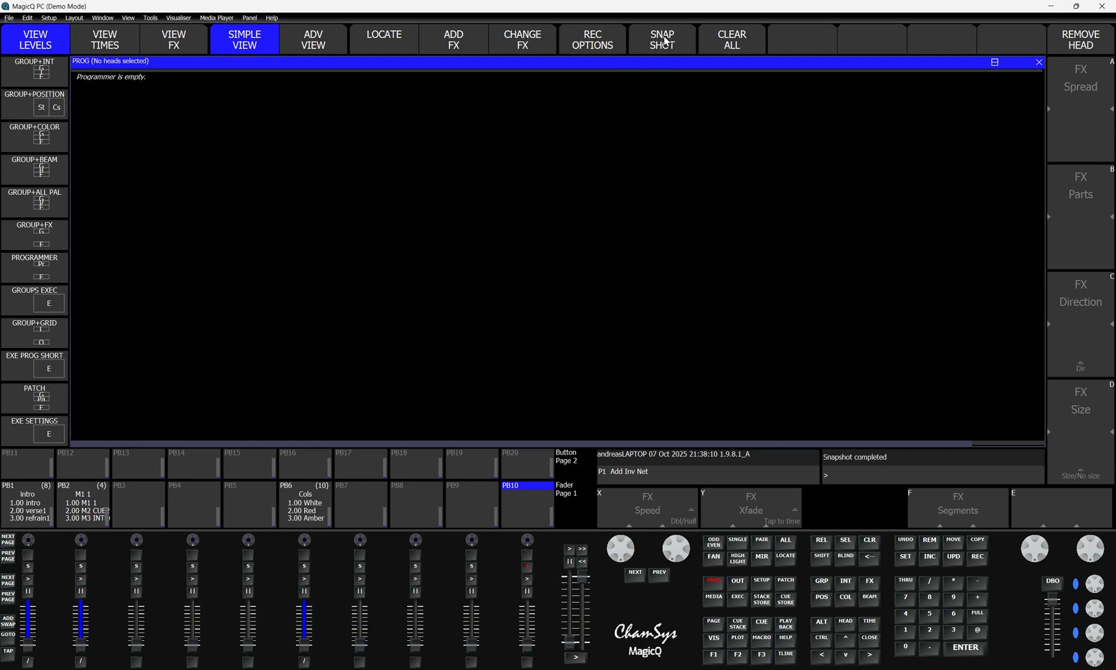
{"action": "left_click", "coordinate": [979, 559]}
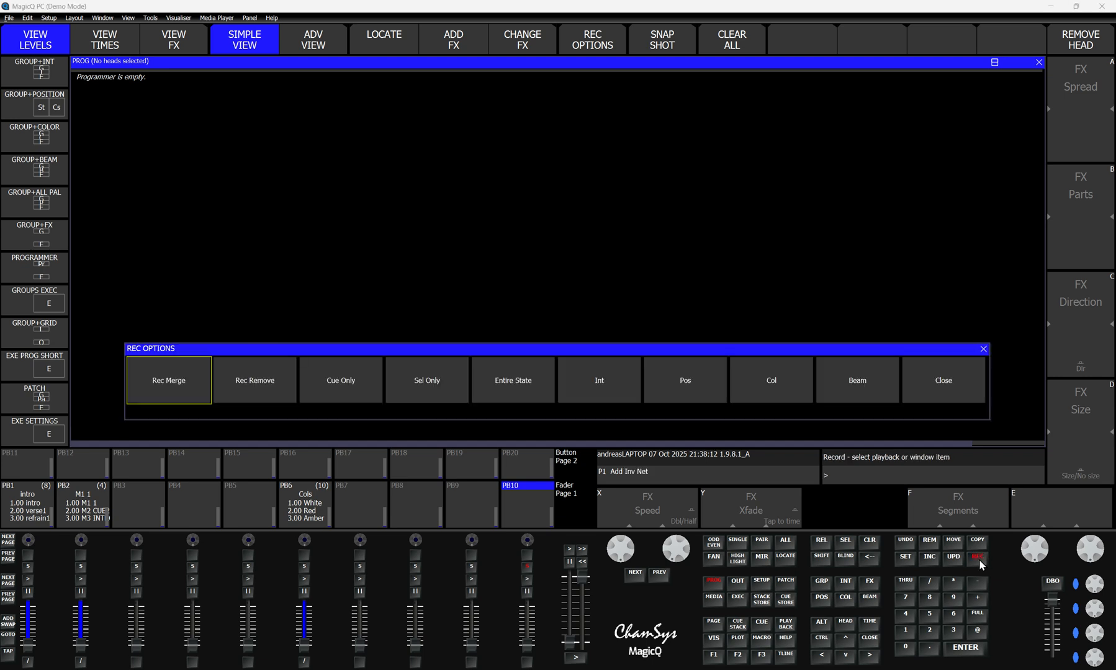
{"action": "left_click", "coordinate": [527, 567]}
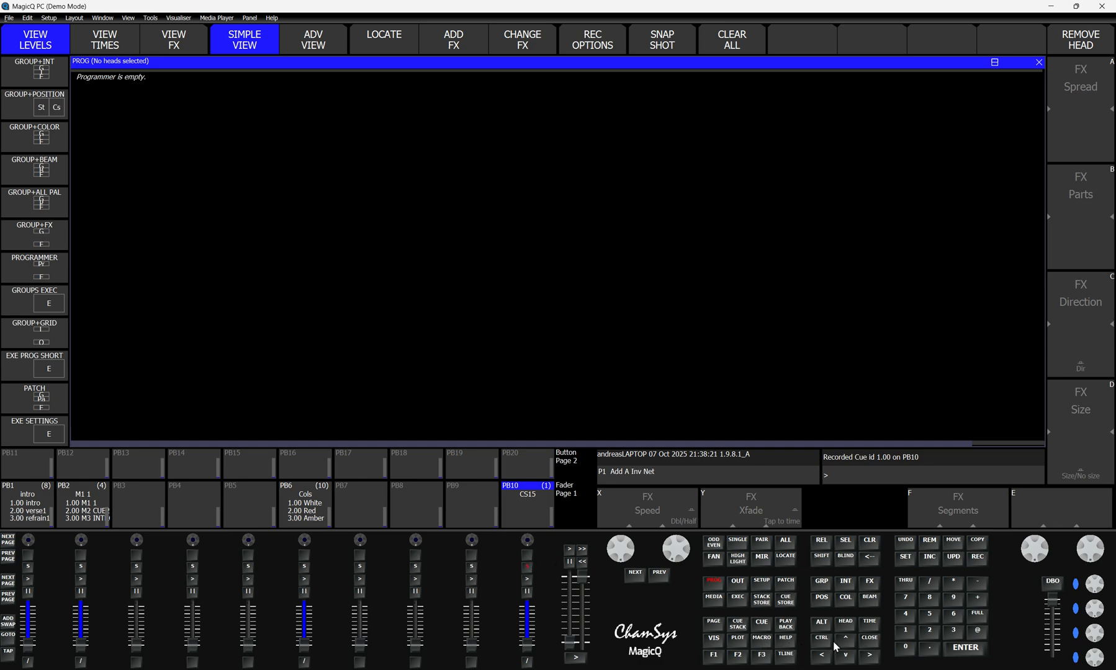
{"action": "left_click", "coordinate": [871, 645]}
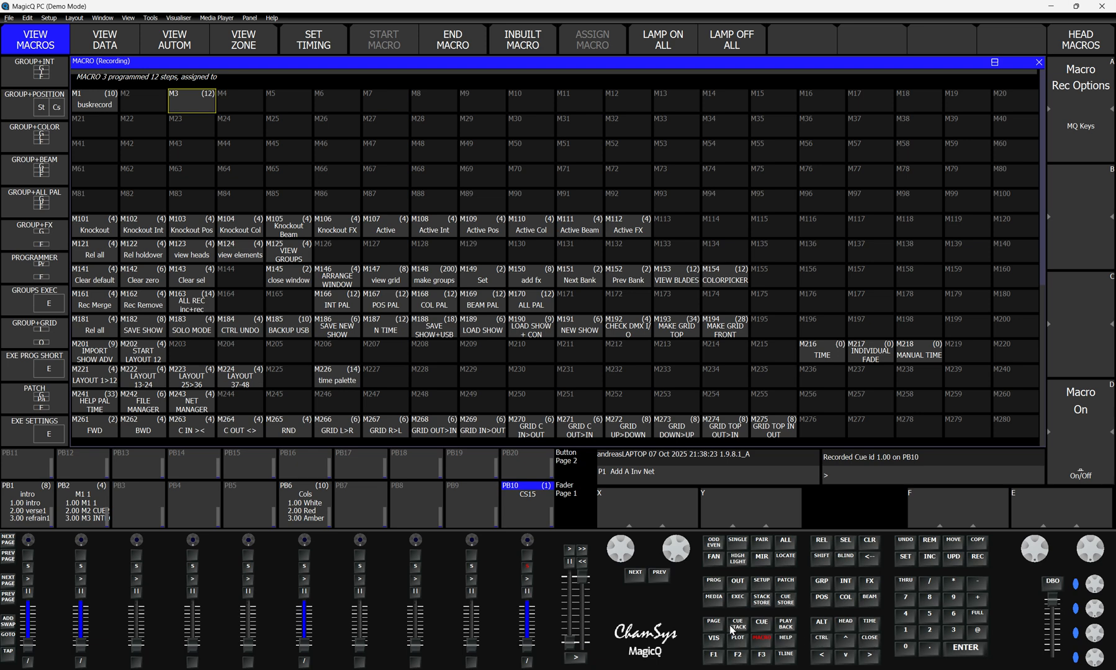
{"action": "left_click", "coordinate": [449, 42]}
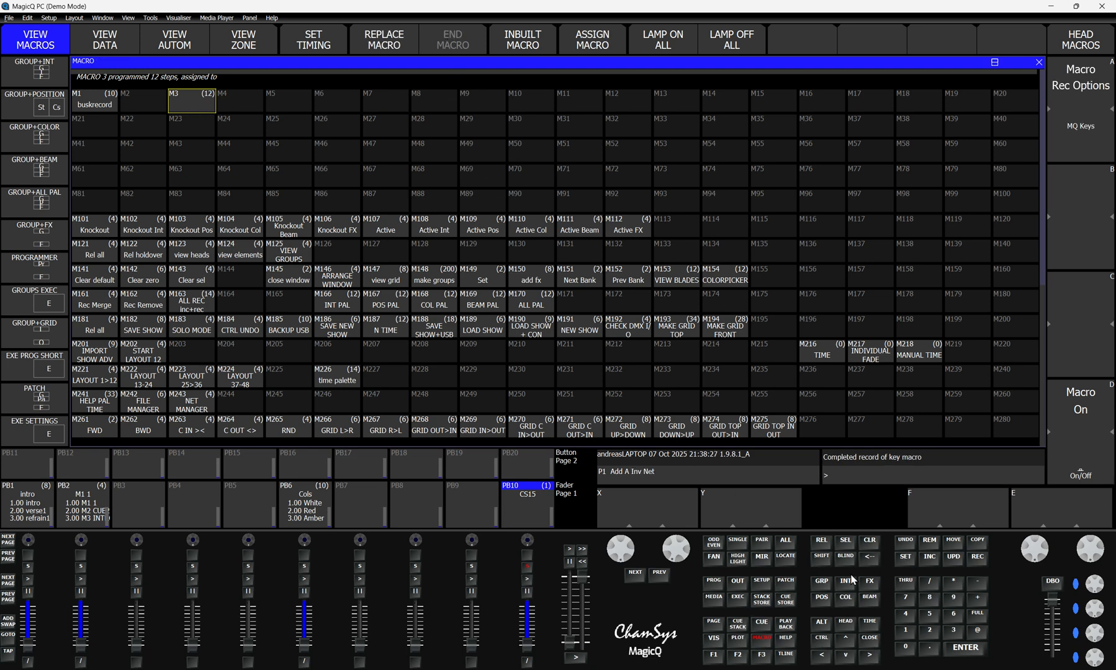
Step: Name the macro in slot M3 "buskrecorder"
{"action": "left_click", "coordinate": [905, 558]}
{"action": "left_click", "coordinate": [206, 107]}
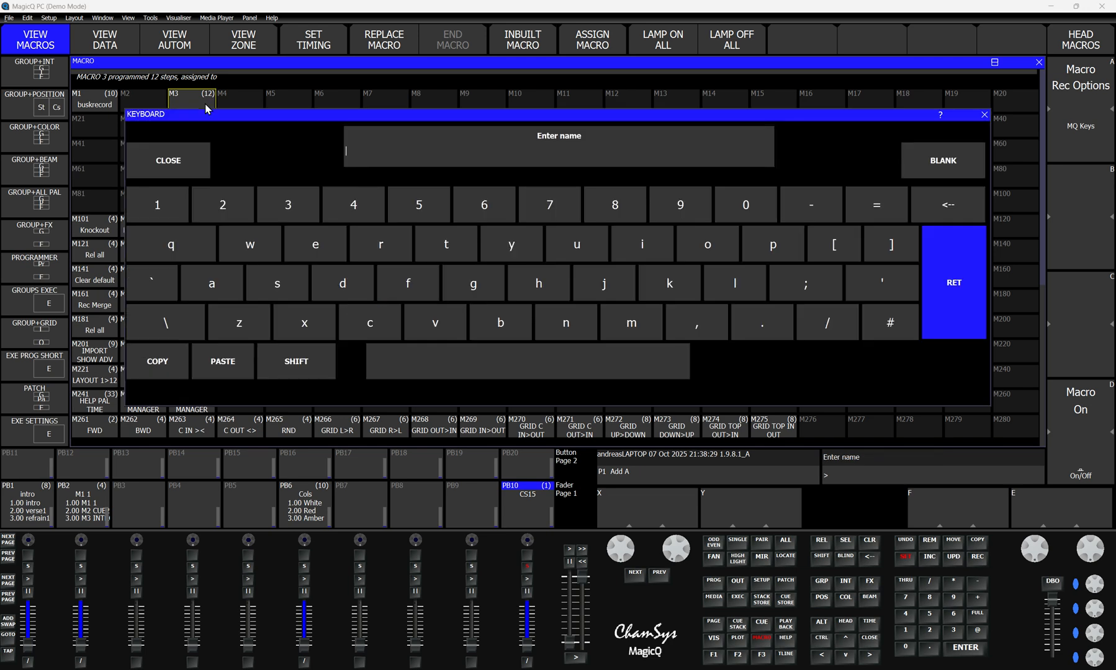
{"action": "type", "text": "buskrecorder"}
{"action": "key", "text": "Return"}
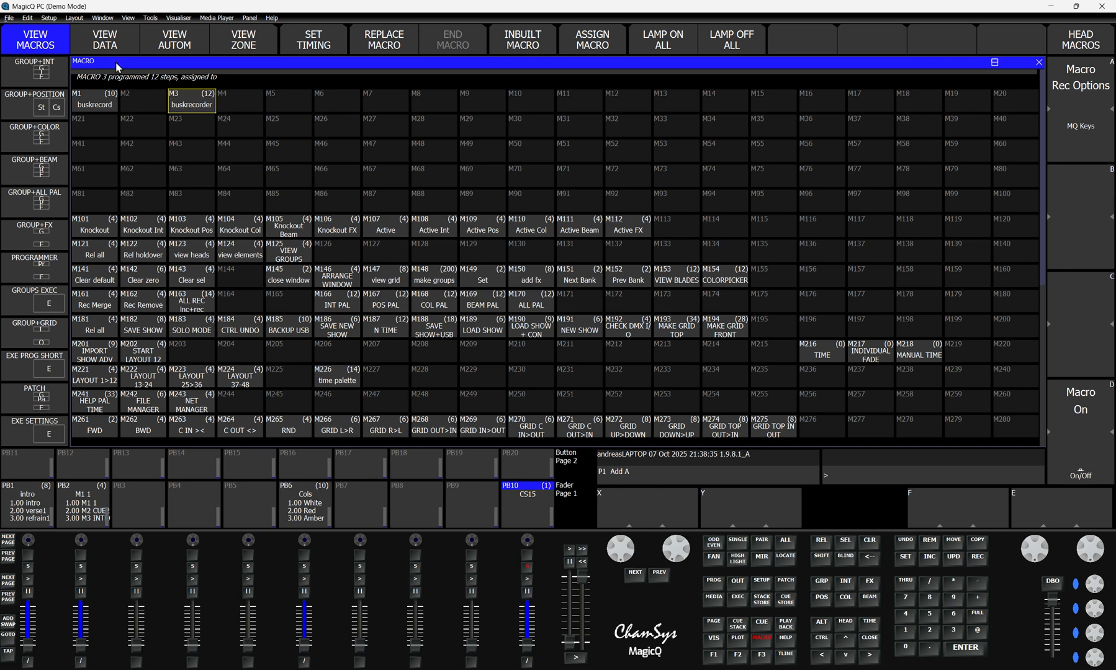
Step: View the buskrecorder macro's step data and set all step times to 0
{"action": "left_click", "coordinate": [105, 39]}
{"action": "left_click", "coordinate": [123, 75]}
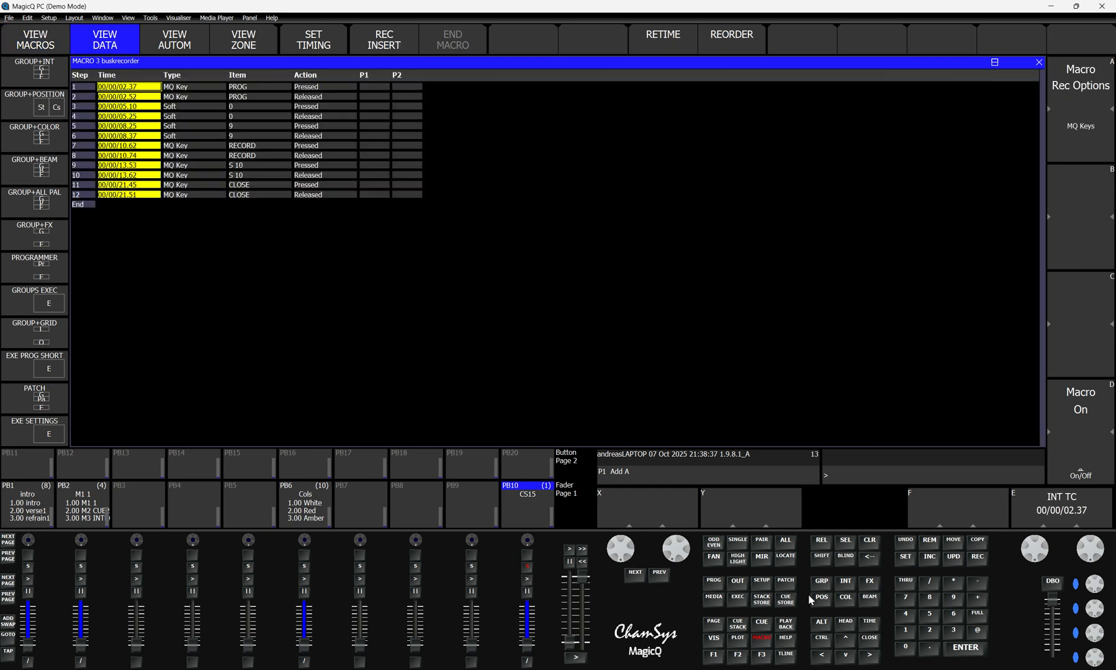
{"action": "left_click", "coordinate": [902, 646]}
{"action": "left_click", "coordinate": [960, 648]}
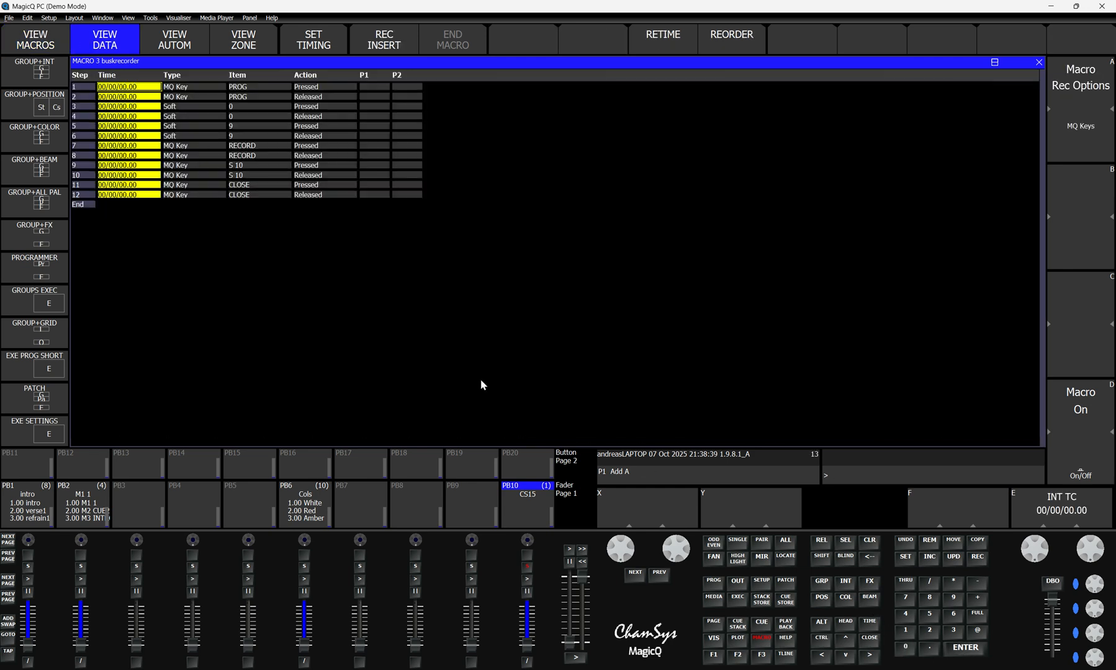
{"action": "left_click", "coordinate": [134, 89]}
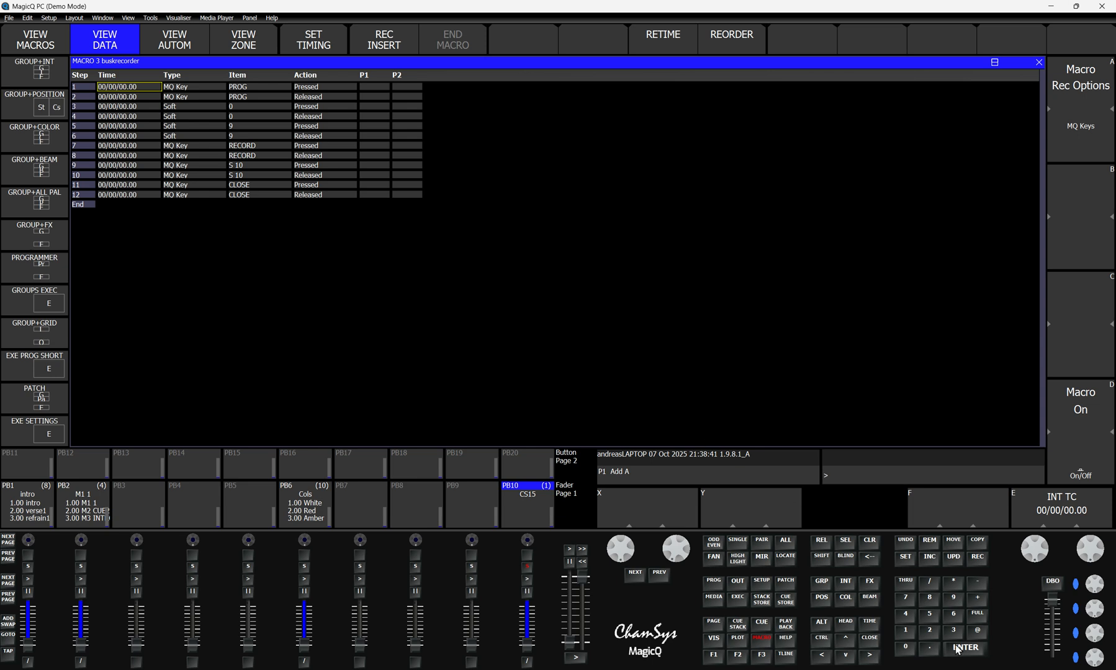
Step: Set the macro's first step time to 0.01 and retime the steps
{"action": "left_click", "coordinate": [930, 649]}
{"action": "left_click", "coordinate": [905, 647]}
{"action": "left_click", "coordinate": [905, 630]}
{"action": "left_click", "coordinate": [960, 649]}
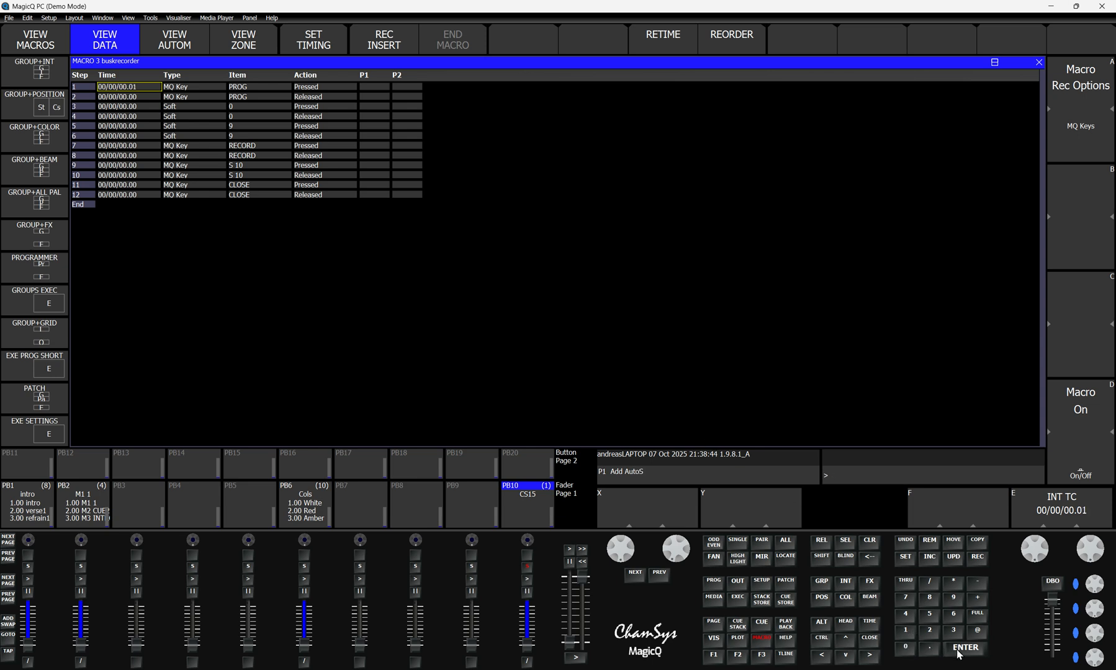
{"action": "left_click", "coordinate": [667, 42]}
Step: Set the macro timing to Int Time Code, and reopen the timing options to review them without a change
{"action": "left_click", "coordinate": [314, 45]}
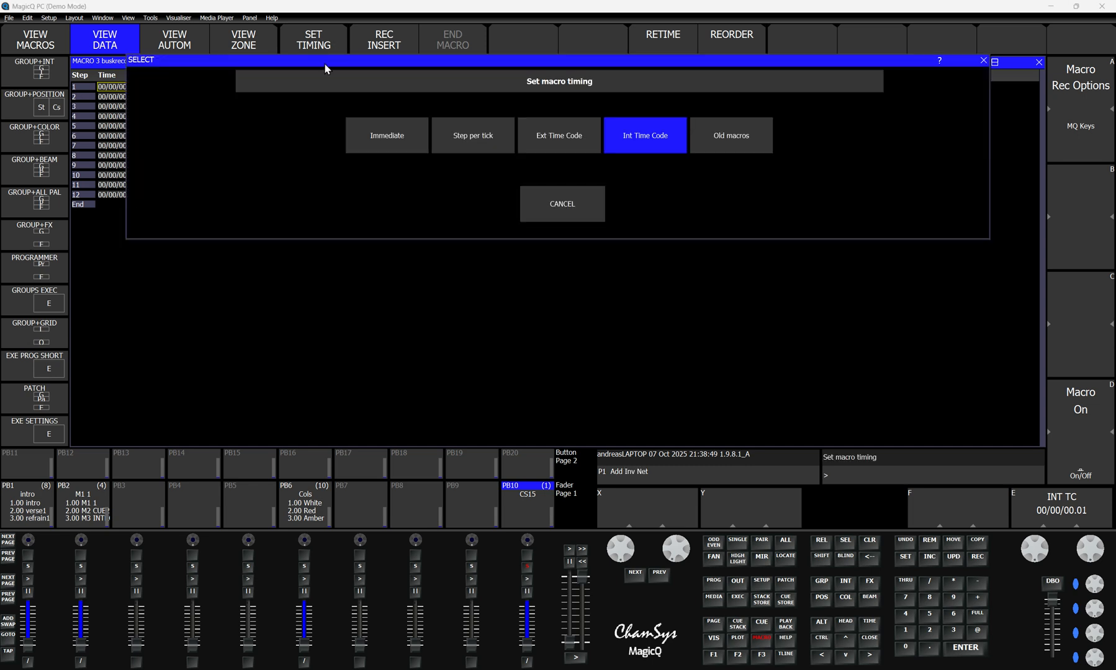
{"action": "left_click", "coordinate": [635, 143]}
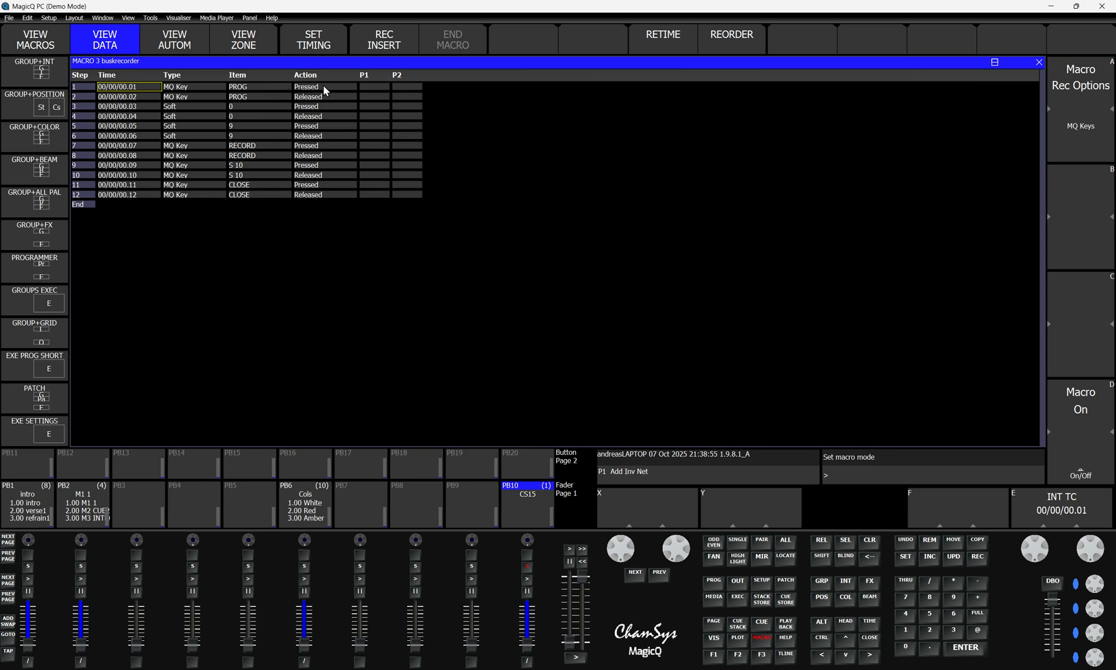
{"action": "left_click", "coordinate": [314, 41]}
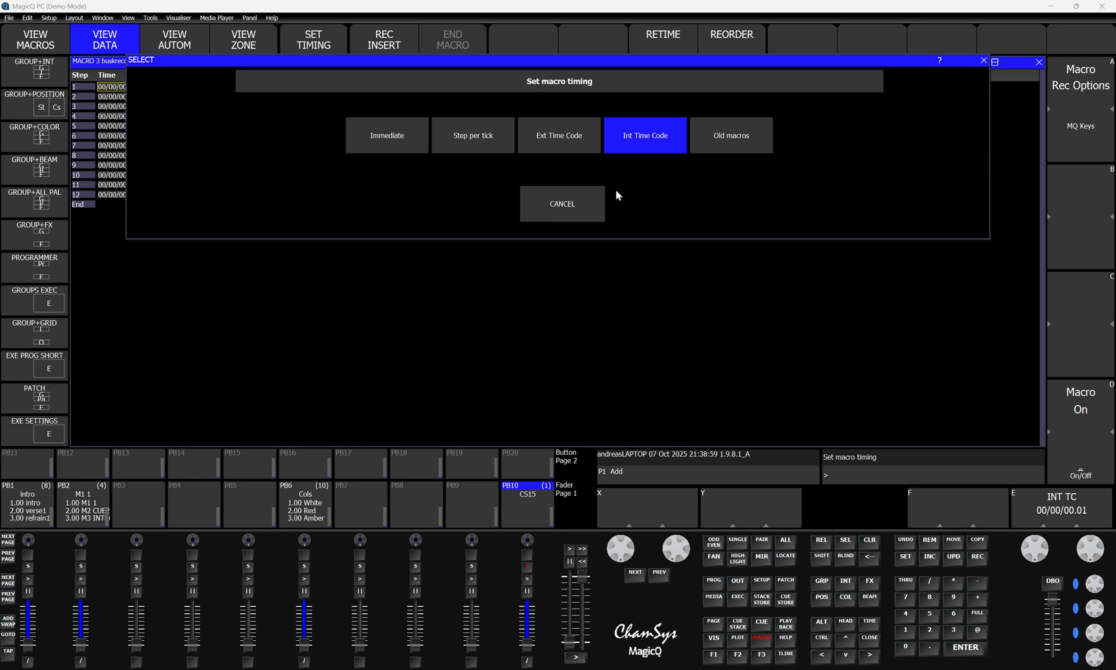
{"action": "left_click", "coordinate": [563, 207]}
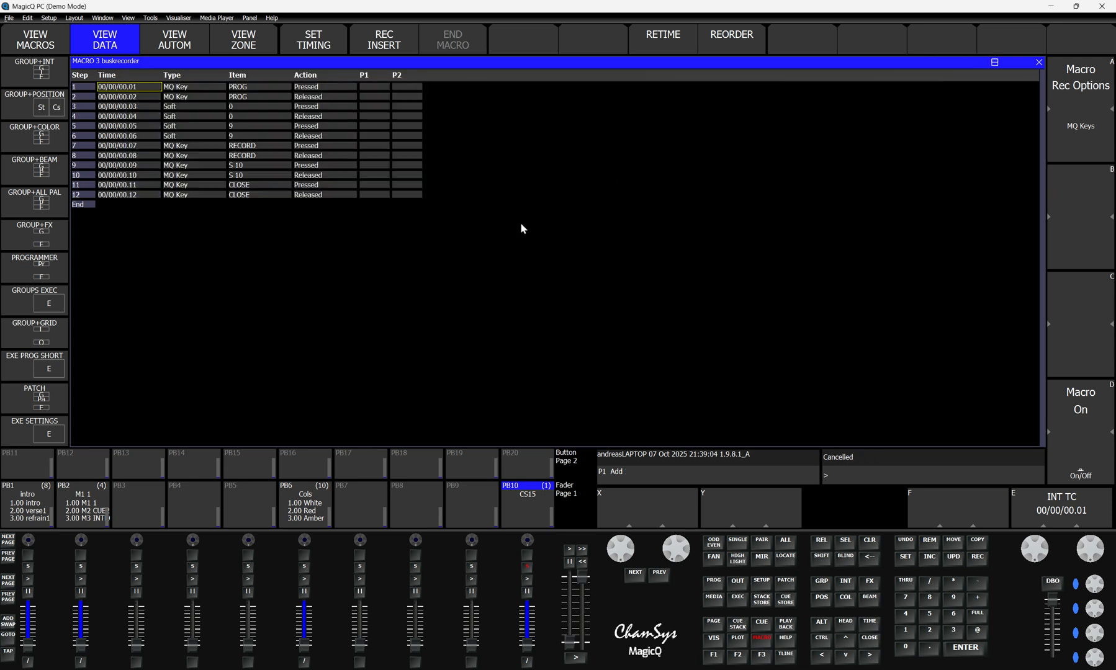
Step: Assign the buskrecorder macro to the select button of playback 10 and close the cue window
{"action": "left_click", "coordinate": [41, 44]}
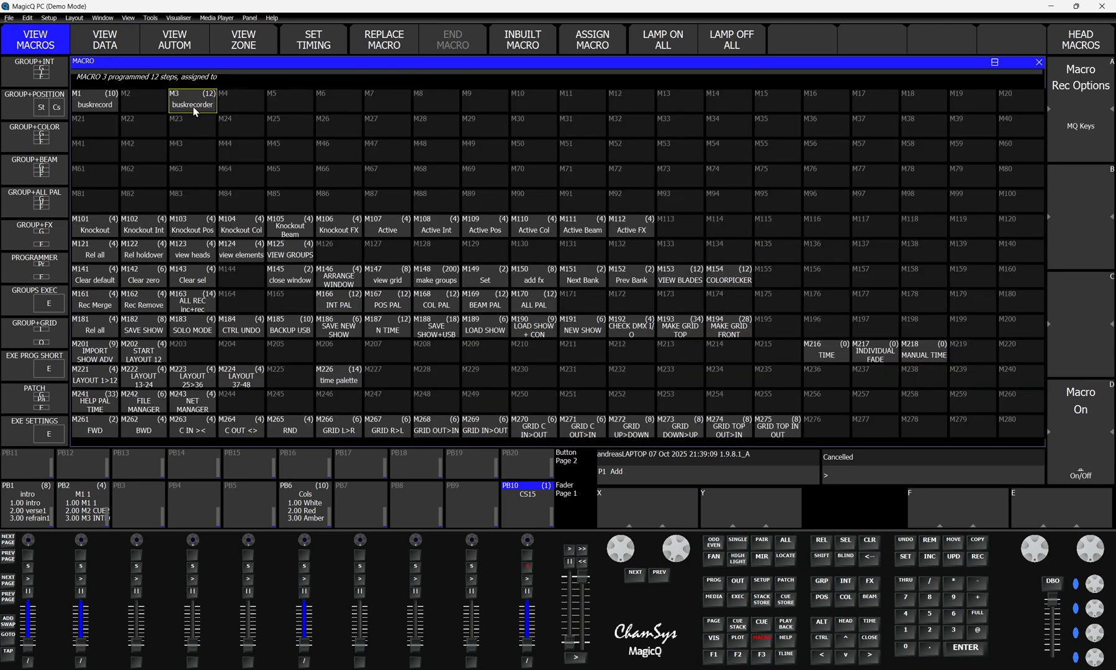
{"action": "left_click", "coordinate": [592, 42]}
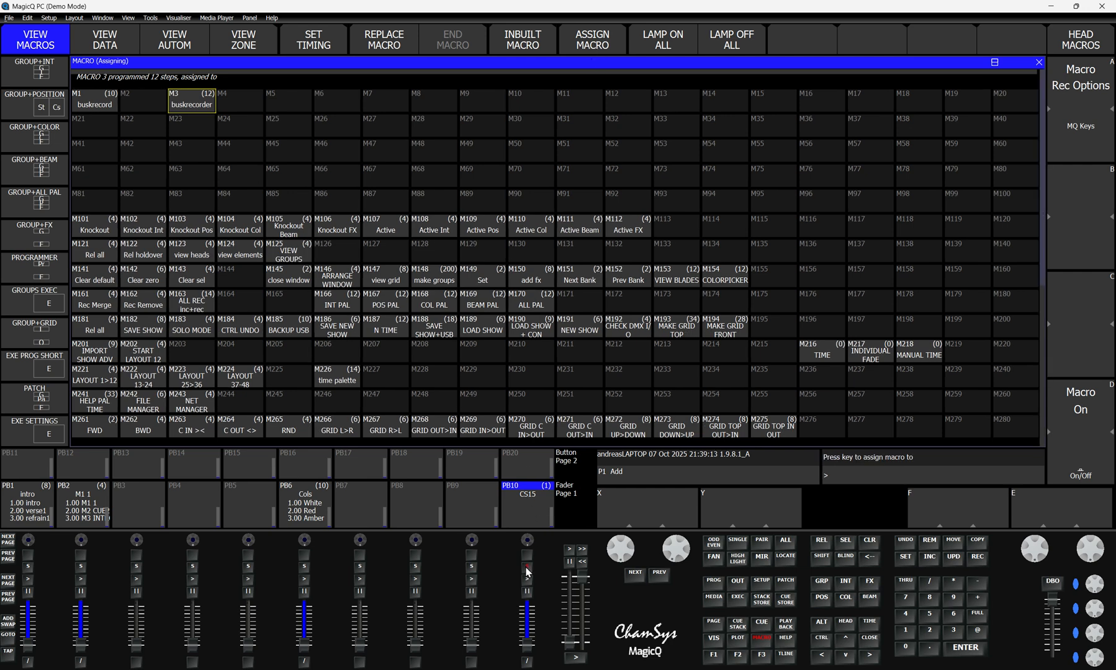
{"action": "left_click", "coordinate": [526, 569]}
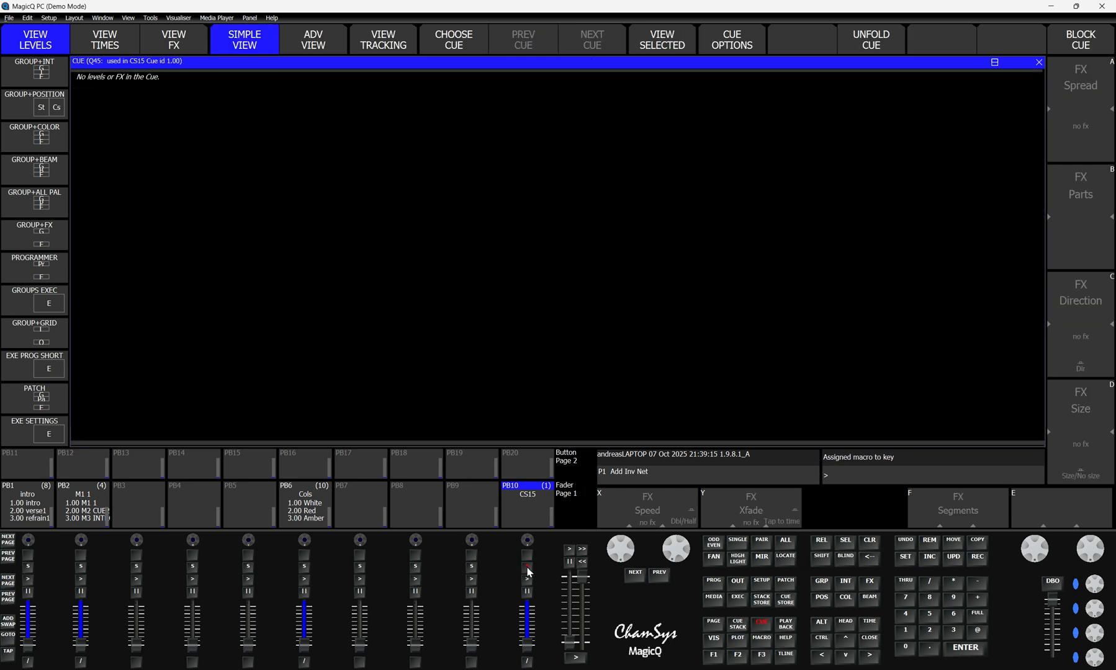
{"action": "left_click", "coordinate": [867, 643]}
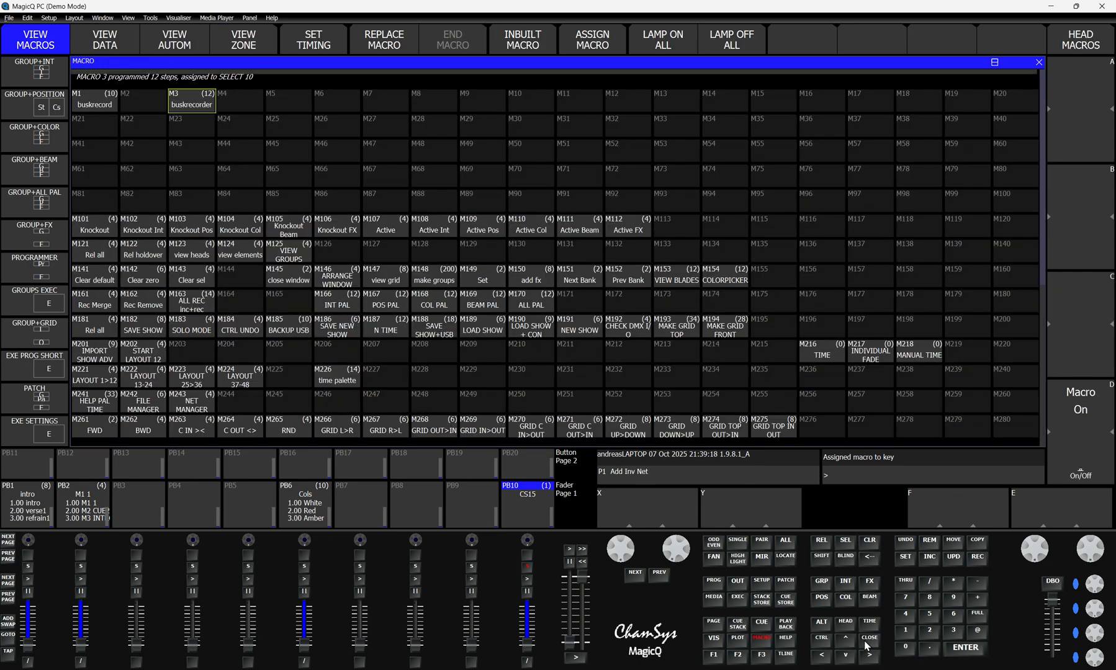
Step: Name playback PB10 "buskrecorder" in the execute view and check its cue stack
{"action": "left_click", "coordinate": [738, 598]}
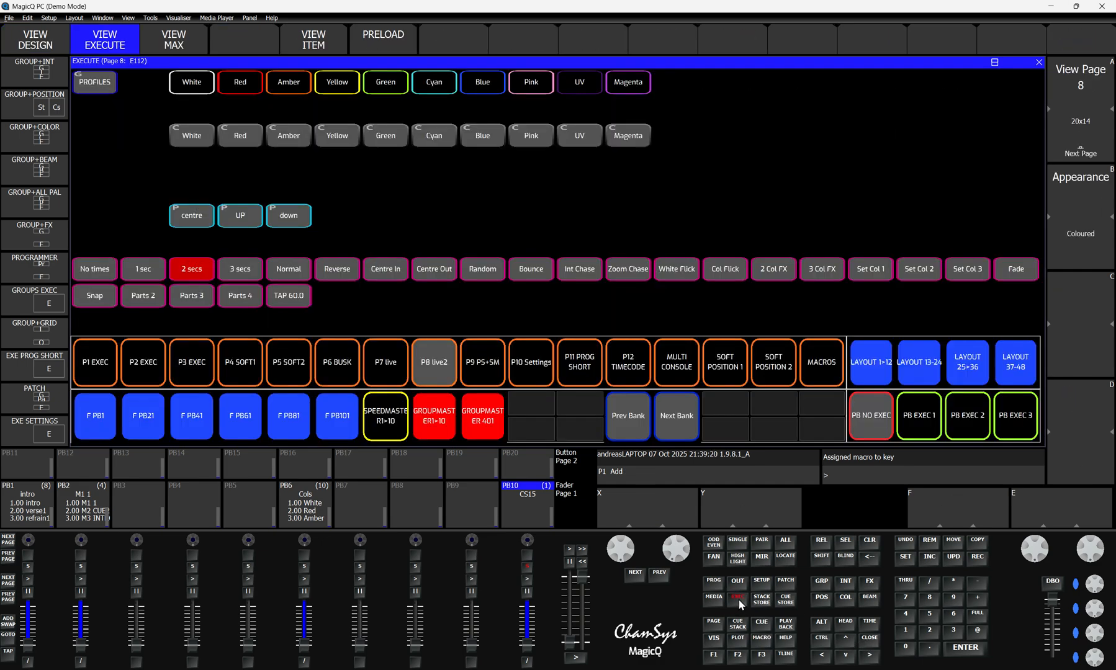
{"action": "left_click", "coordinate": [905, 557]}
{"action": "left_click", "coordinate": [354, 345]}
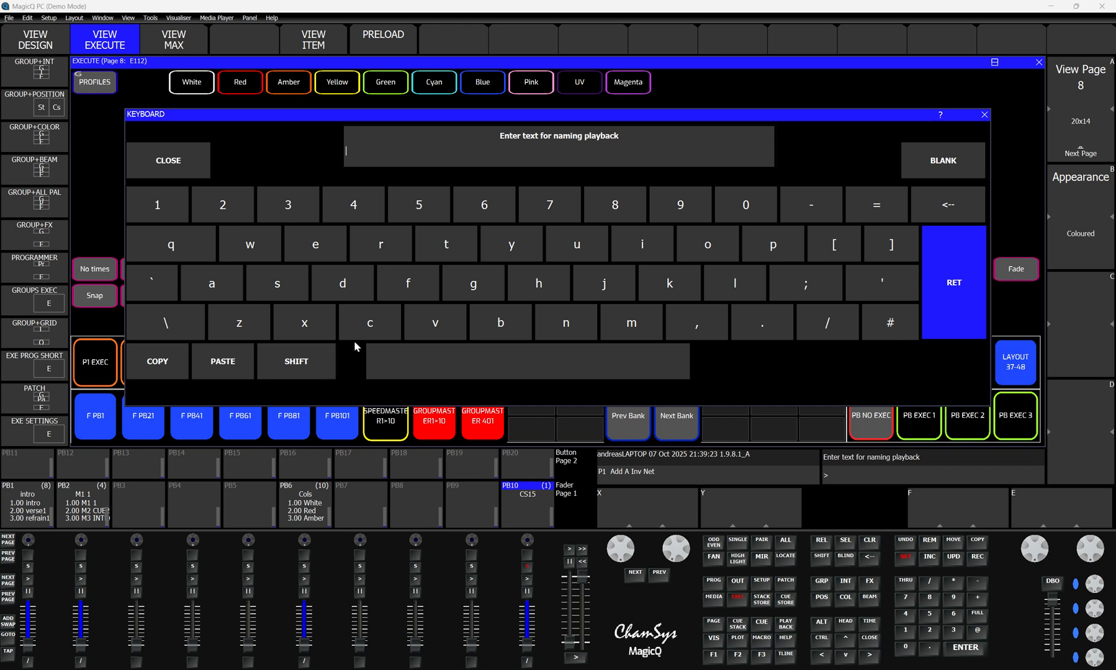
{"action": "type", "text": "busrk"}
{"action": "key", "text": "BackSpace"}
{"action": "type", "text": "kre"}
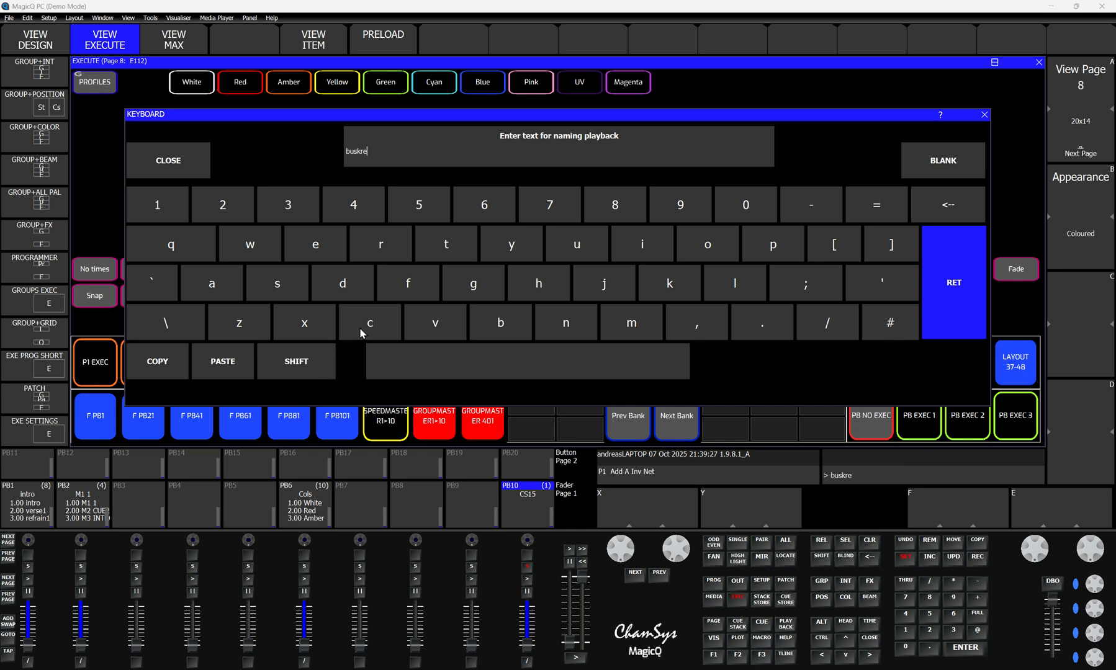
{"action": "type", "text": "corder"}
{"action": "key", "text": "Return"}
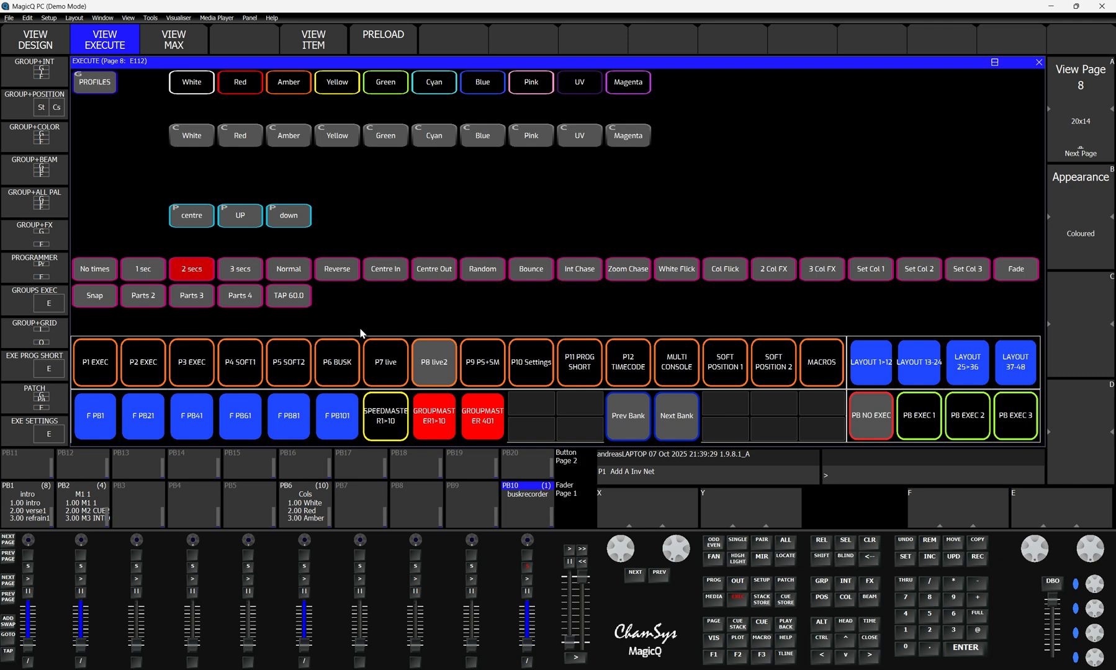
{"action": "left_click", "coordinate": [525, 567]}
{"action": "left_click", "coordinate": [526, 508]}
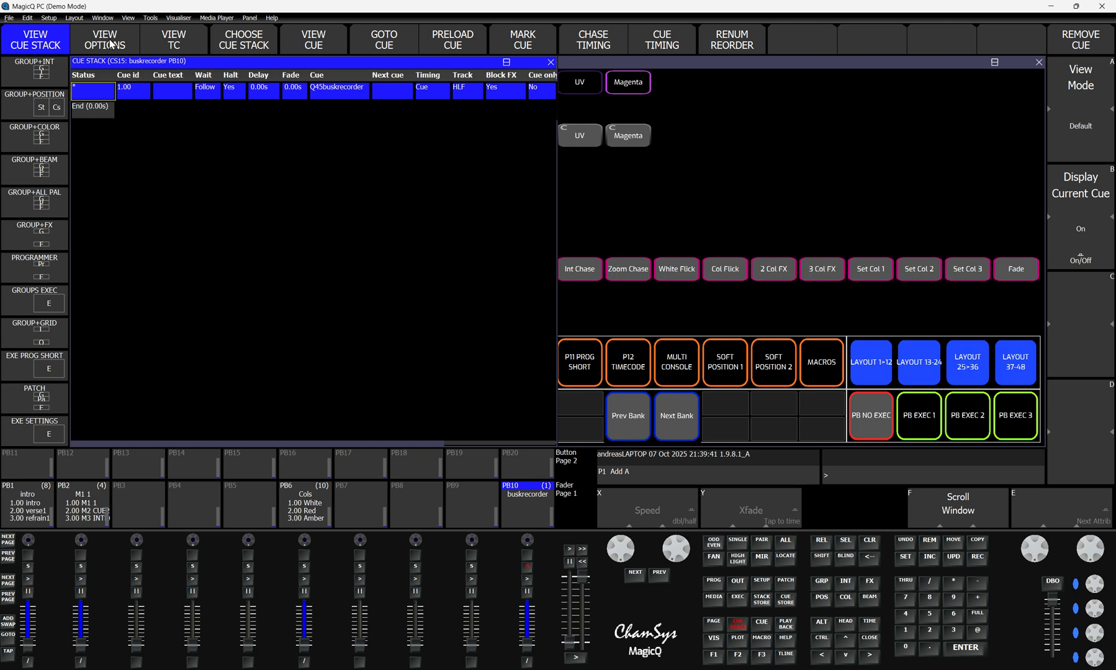
{"action": "left_click", "coordinate": [869, 637]}
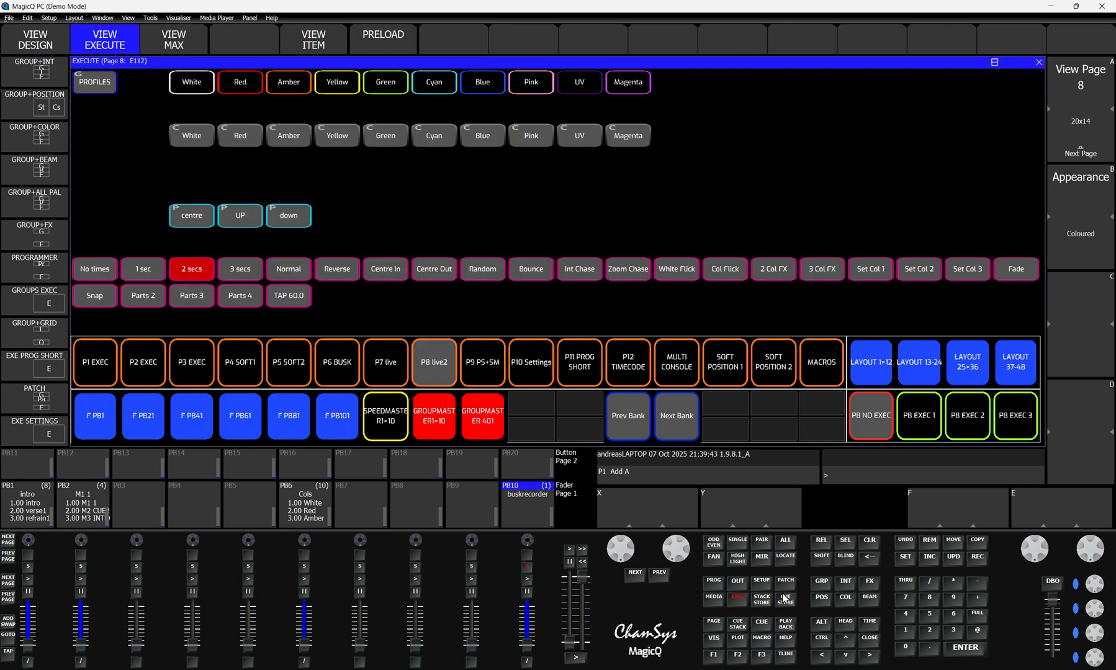
Step: Select the PROFILES group, set it to Red and record the look to PB10 with the assigned macro
{"action": "left_click", "coordinate": [94, 87]}
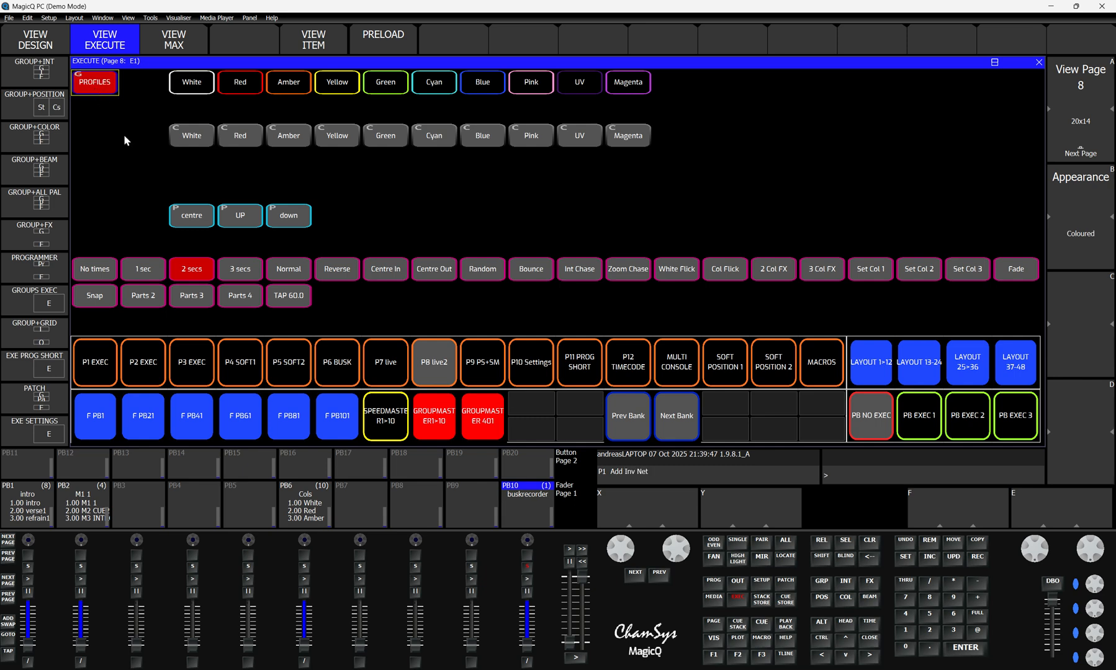
{"action": "left_click", "coordinate": [246, 87]}
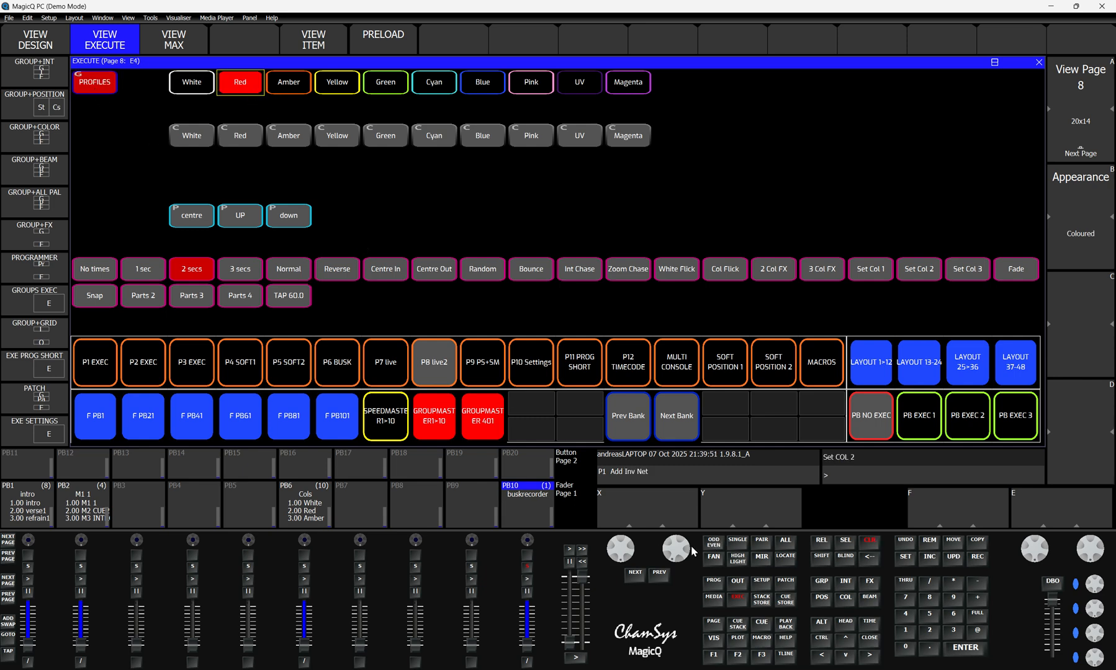
{"action": "left_click", "coordinate": [527, 567]}
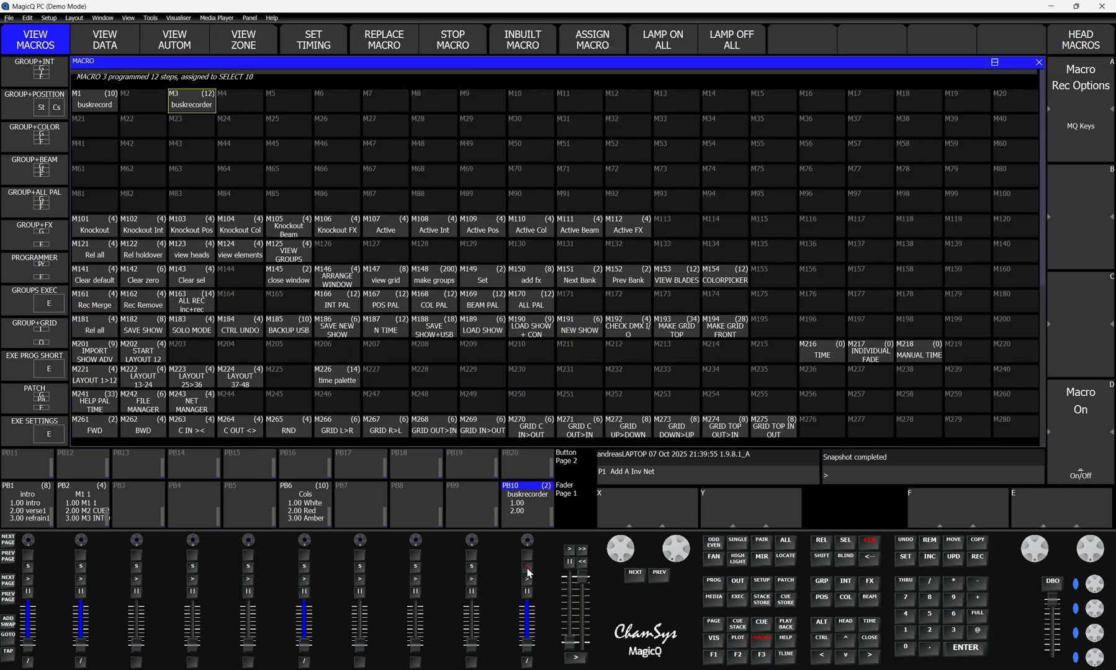
Step: Examine the contents of cue 2.00 in PB10's cue stack and return to the execute view
{"action": "left_click", "coordinate": [530, 512]}
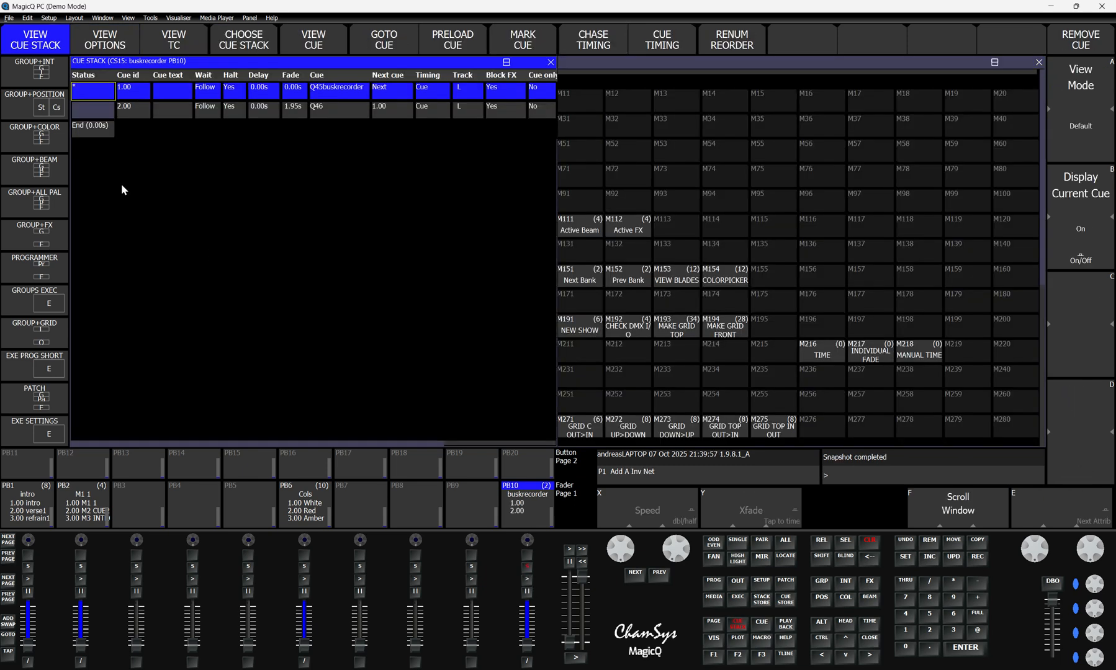
{"action": "left_click", "coordinate": [83, 111]}
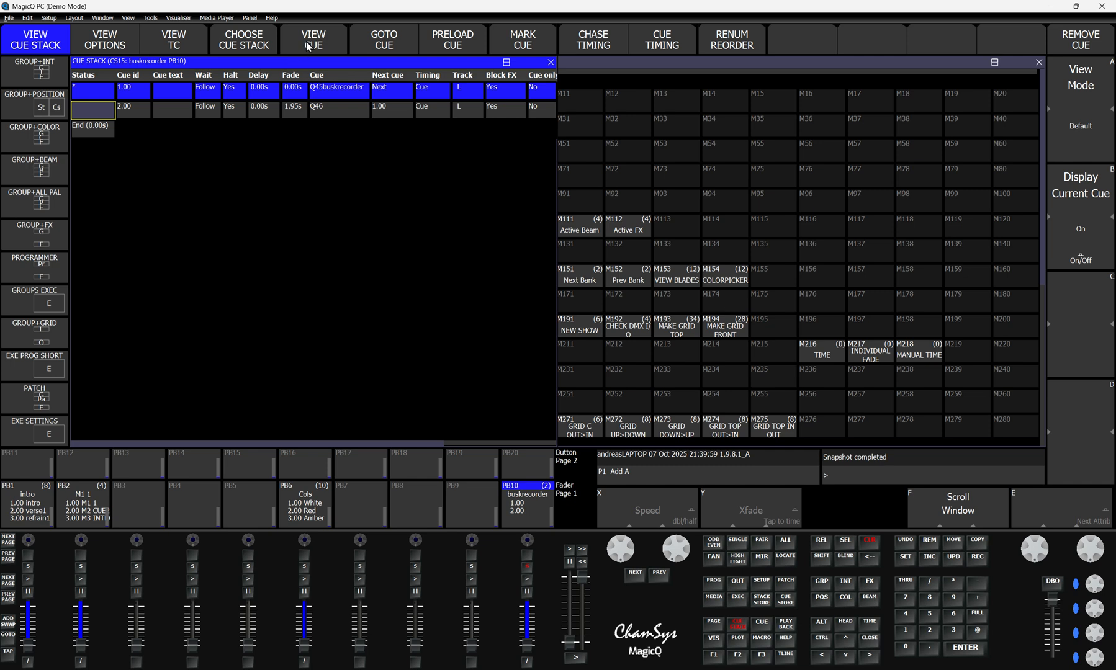
{"action": "left_click", "coordinate": [307, 43]}
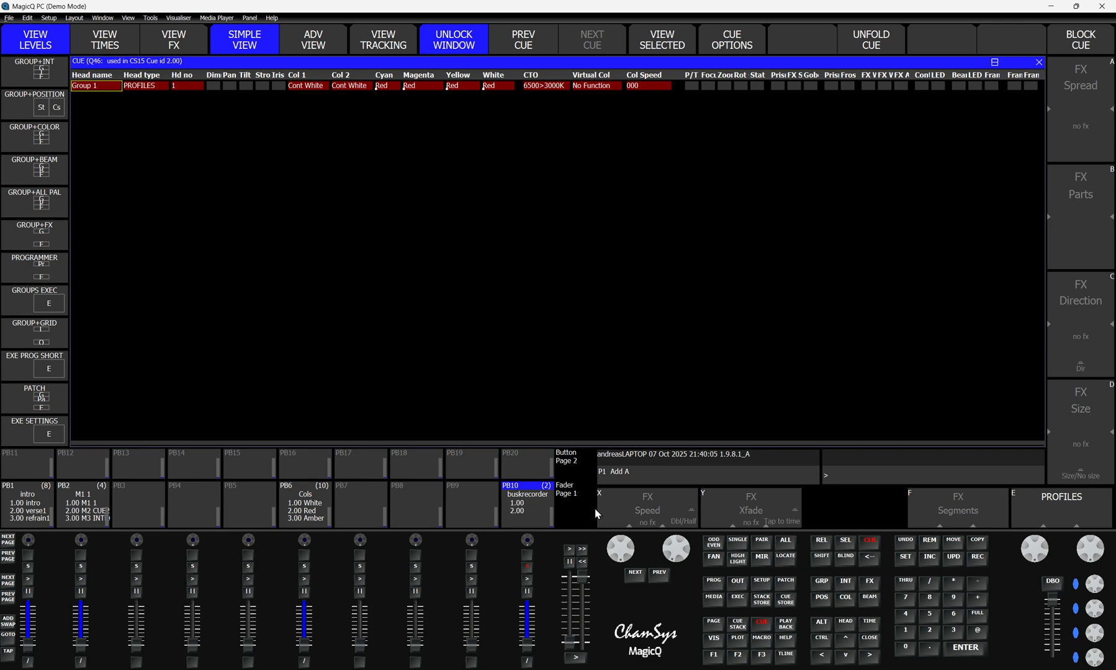
{"action": "left_click", "coordinate": [868, 642]}
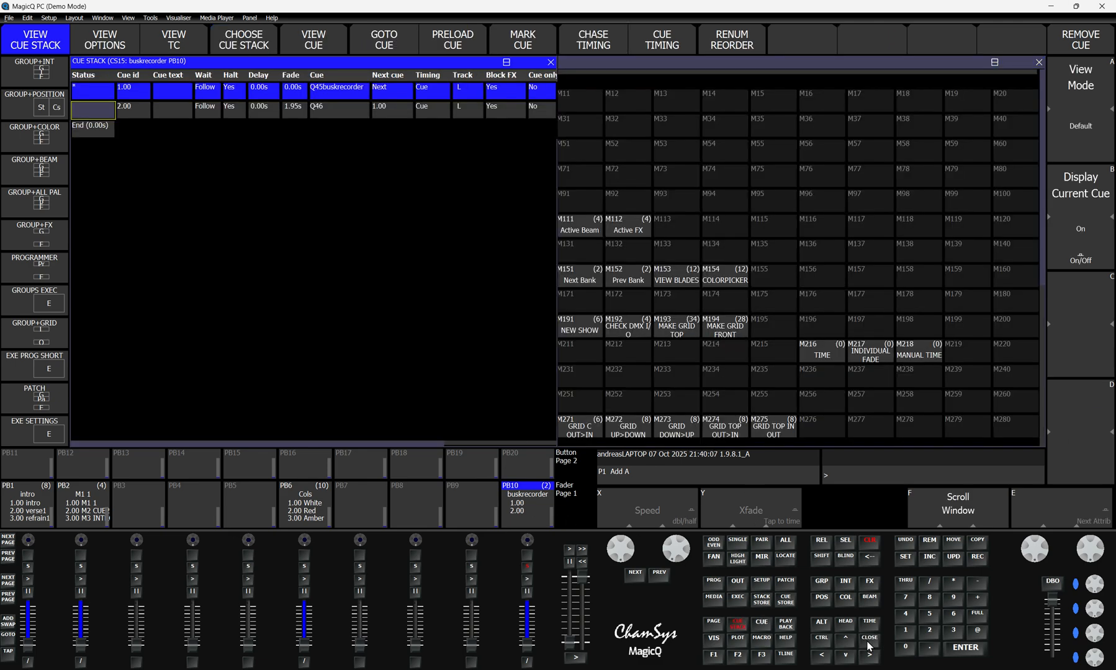
{"action": "left_click", "coordinate": [868, 644]}
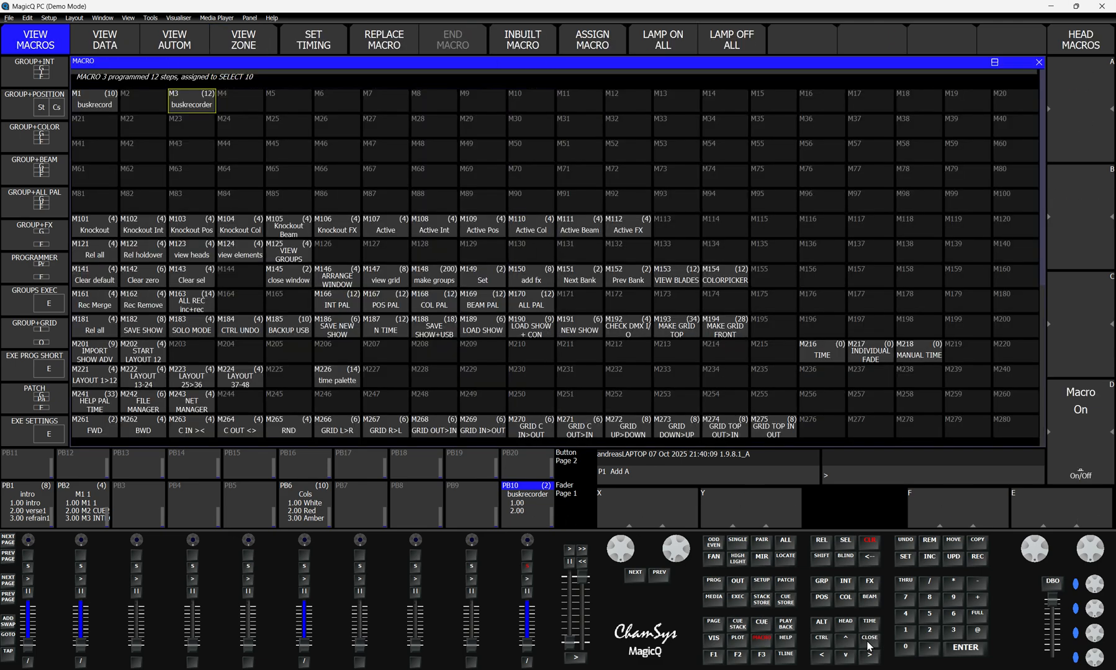
{"action": "left_click", "coordinate": [737, 600]}
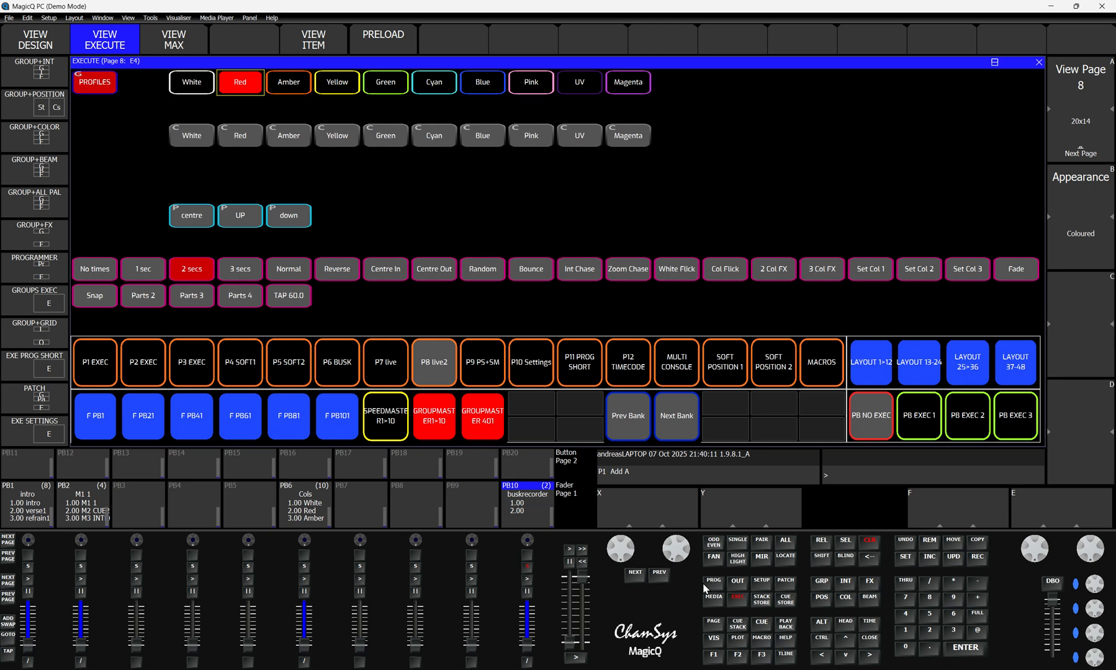
Step: Clear the programmer, activate Green in the second colour row, record the look to PB10 with its assigned macro, and clear again
{"action": "left_click", "coordinate": [870, 541]}
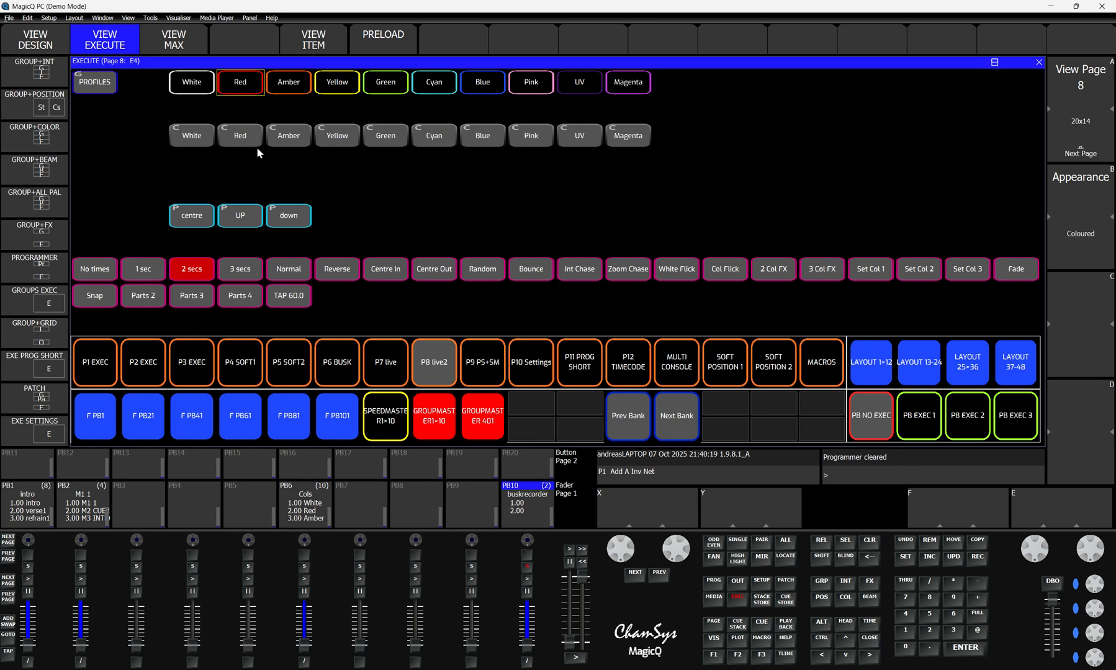
{"action": "left_click", "coordinate": [381, 139]}
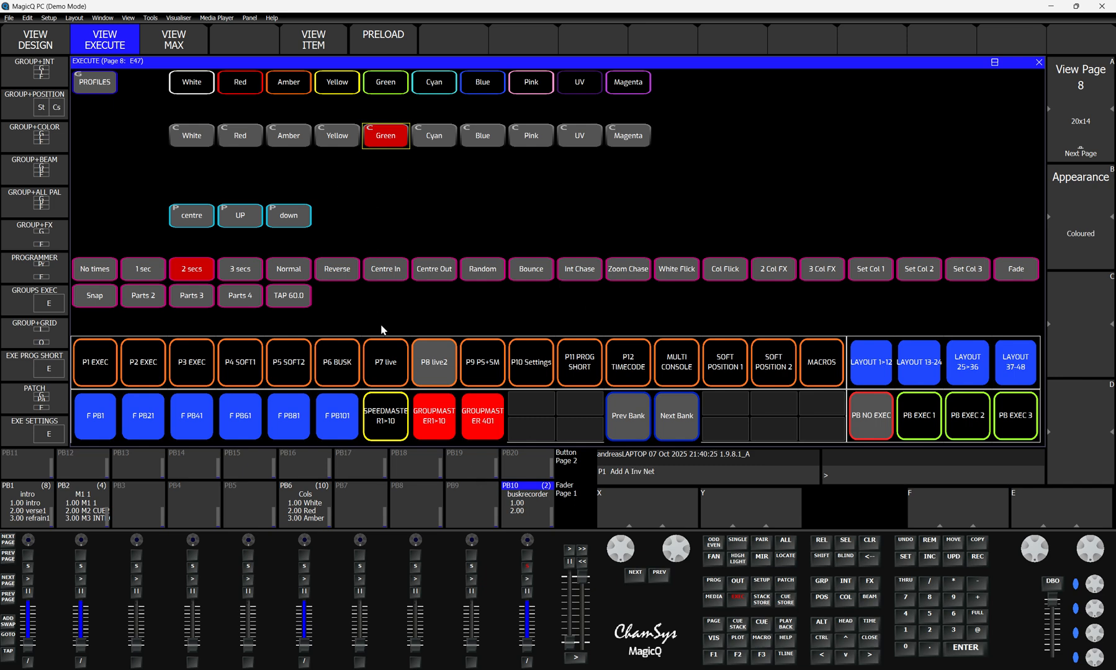
{"action": "left_click", "coordinate": [527, 566]}
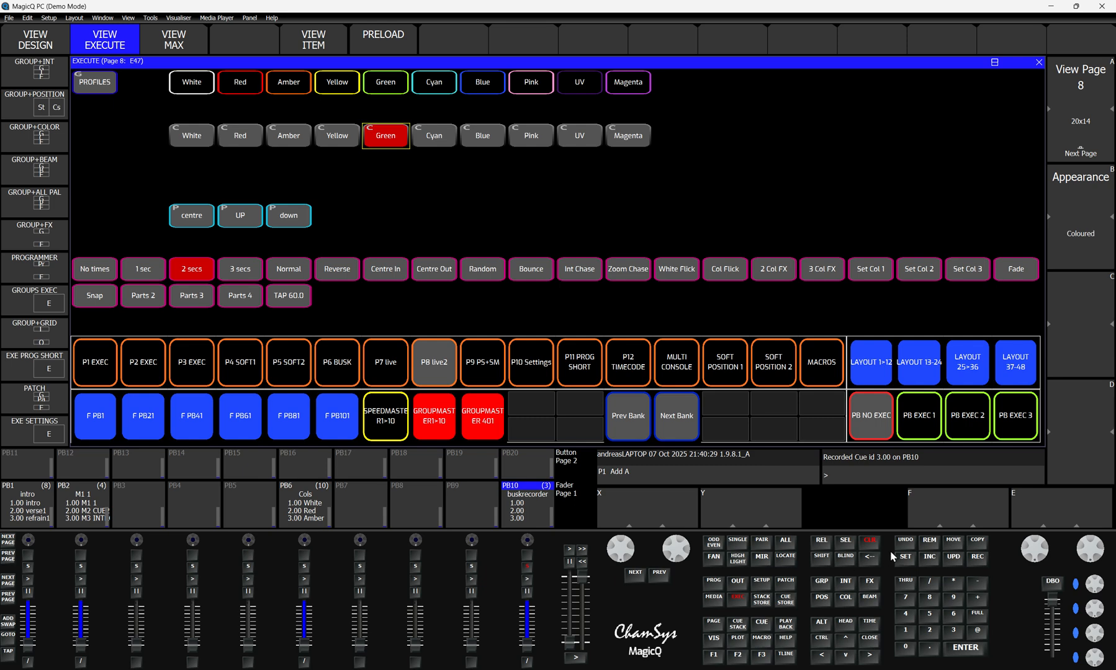
{"action": "left_click", "coordinate": [868, 543]}
Step: Examine the contents of cue 3.00 in PB10's cue stack and return to the execute view
{"action": "left_click", "coordinate": [531, 524]}
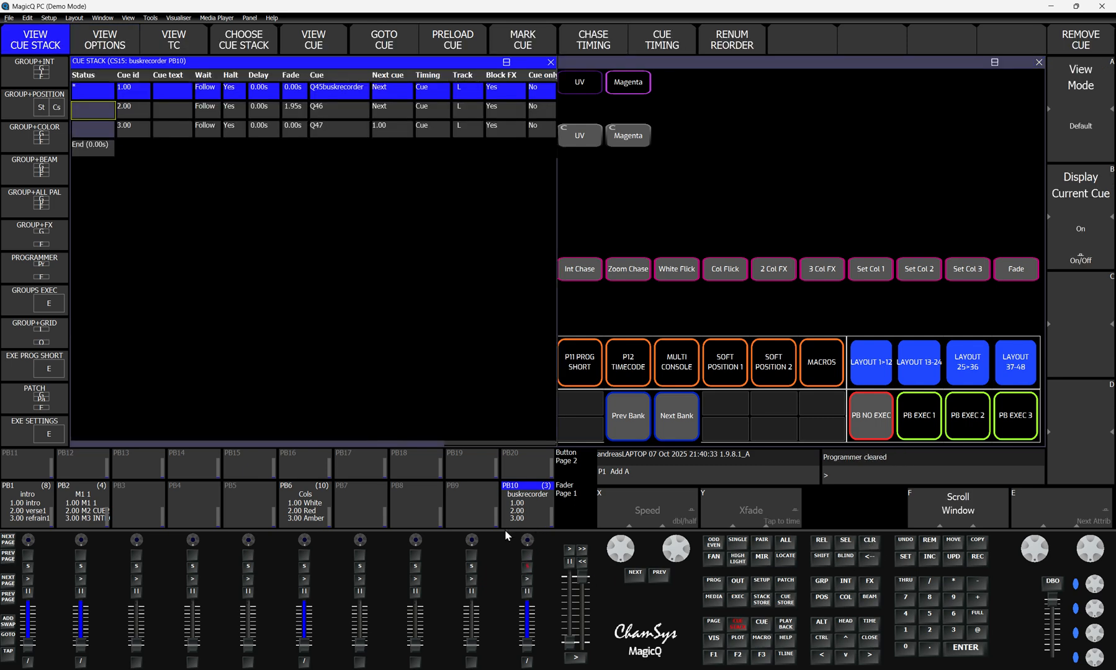
{"action": "left_click", "coordinate": [91, 133]}
{"action": "left_click", "coordinate": [301, 42]}
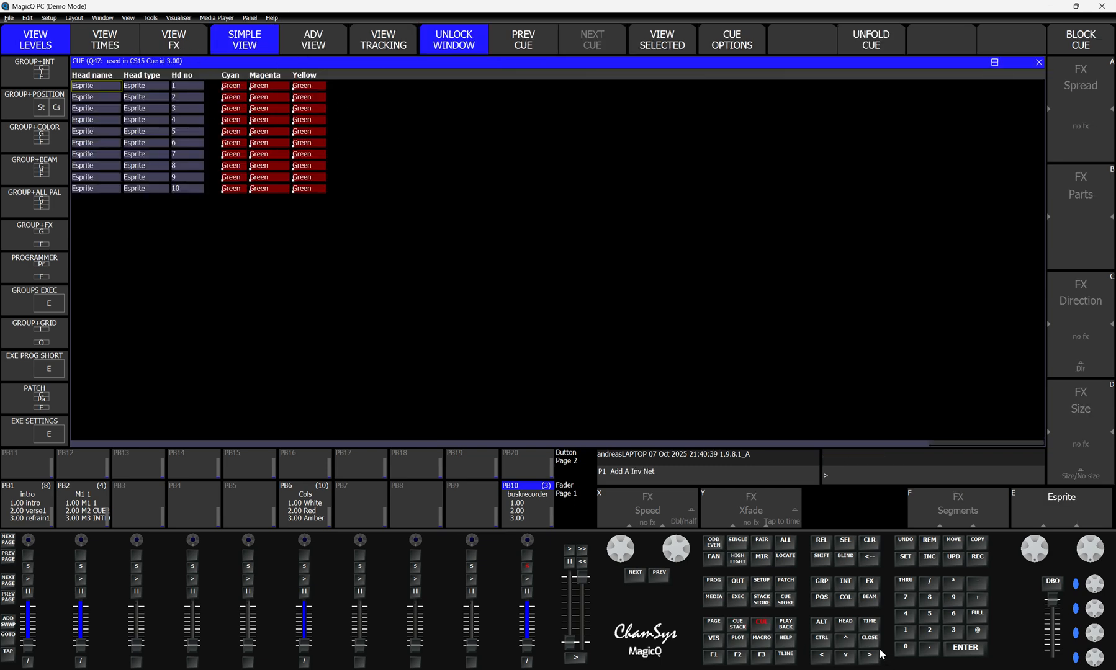
{"action": "left_click", "coordinate": [864, 637]}
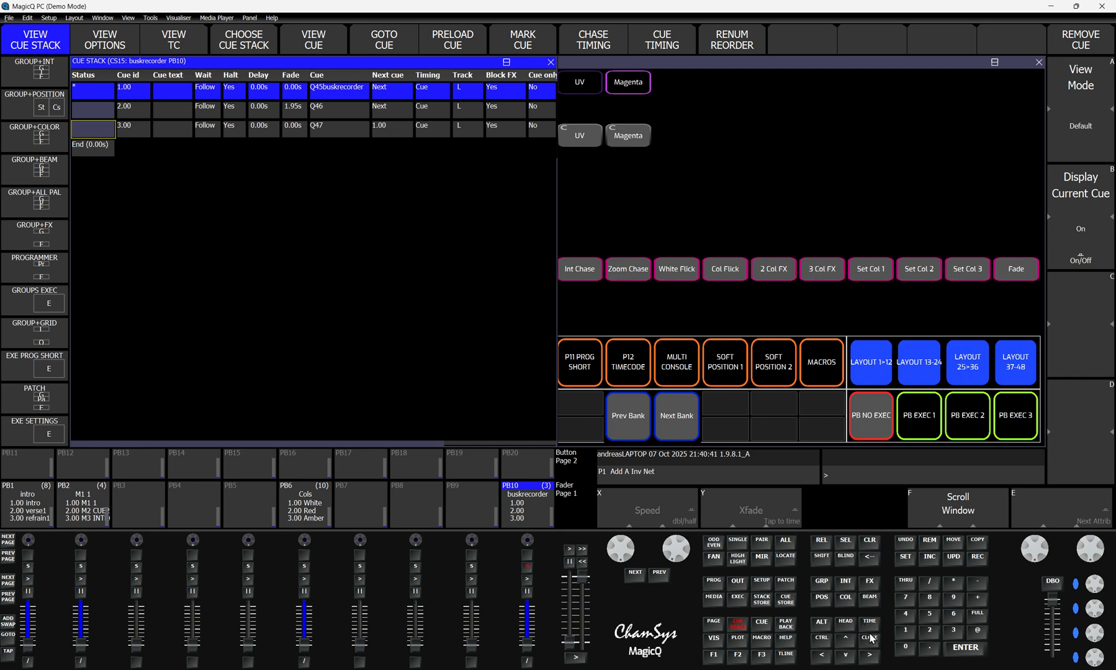
{"action": "left_click", "coordinate": [869, 638]}
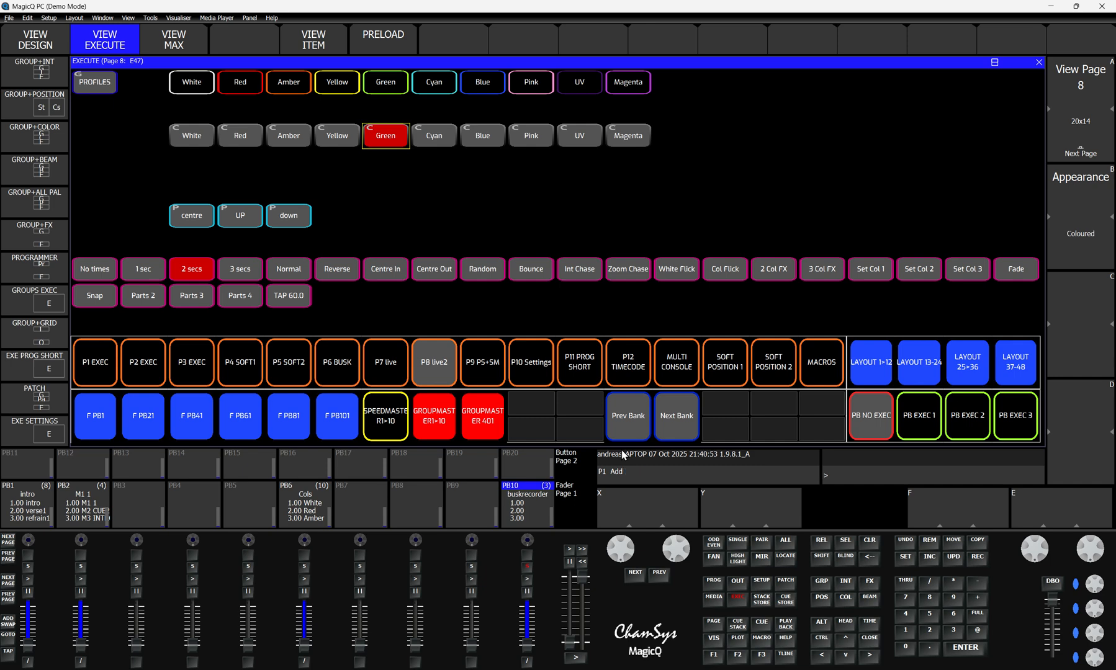
Step: With the programmer cleared, raise PB10 to 100, step through its recorded cues and lower its fader to zero
{"action": "left_click", "coordinate": [868, 541]}
{"action": "left_click_drag", "start_coordinate": [528, 648], "coordinate": [532, 610]}
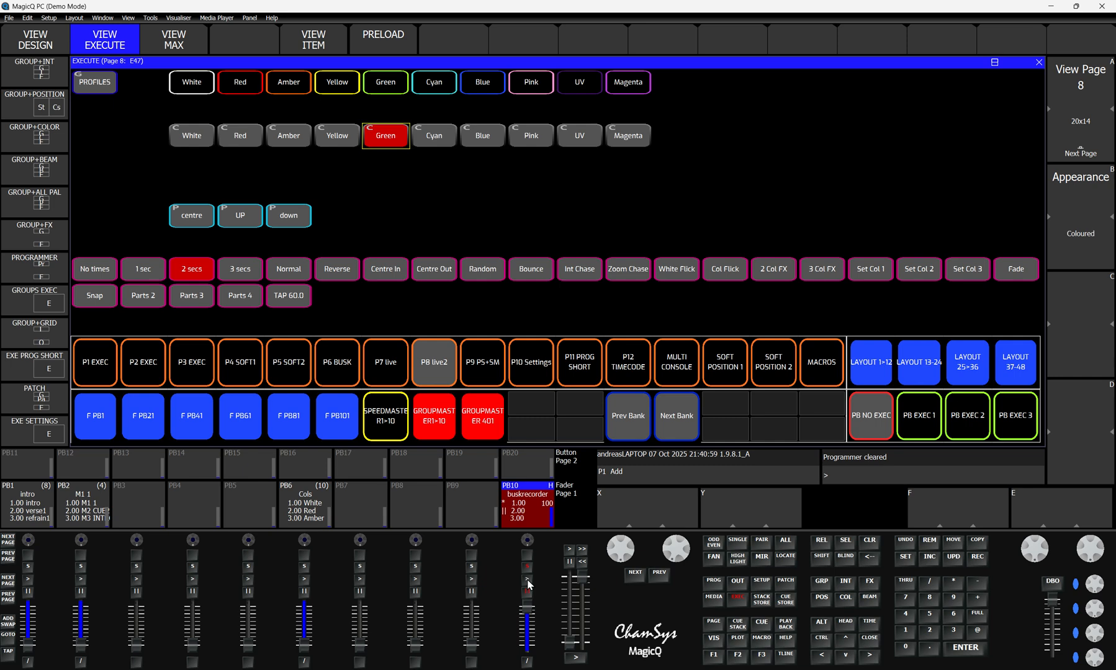
{"action": "left_click", "coordinate": [528, 580]}
{"action": "left_click", "coordinate": [527, 581]}
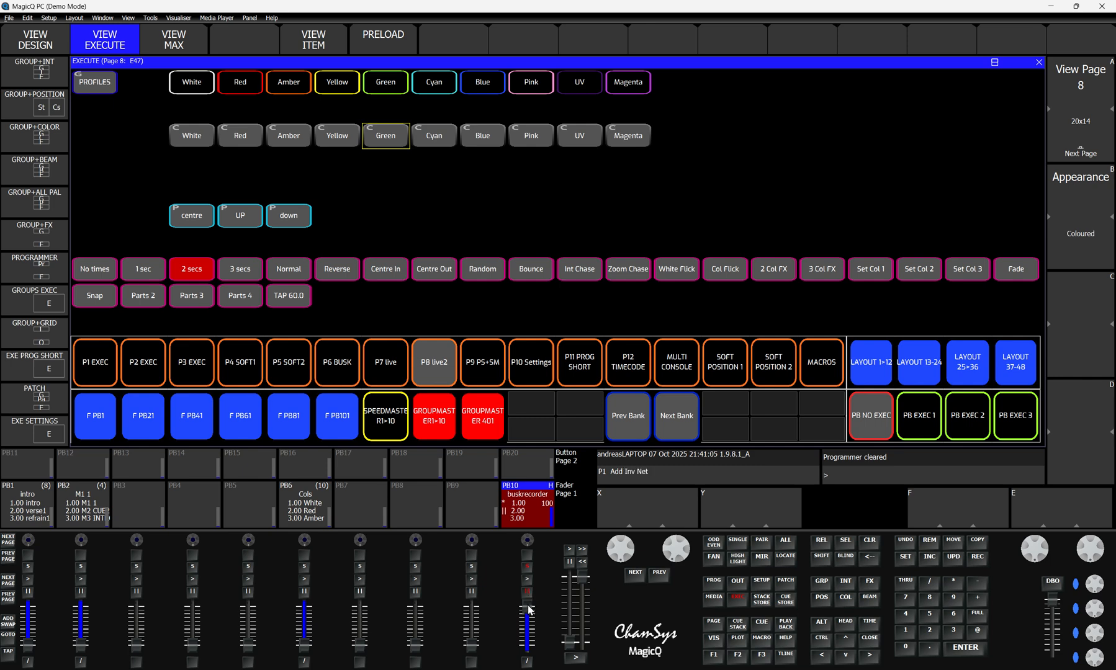
{"action": "left_click_drag", "start_coordinate": [528, 611], "coordinate": [533, 661]}
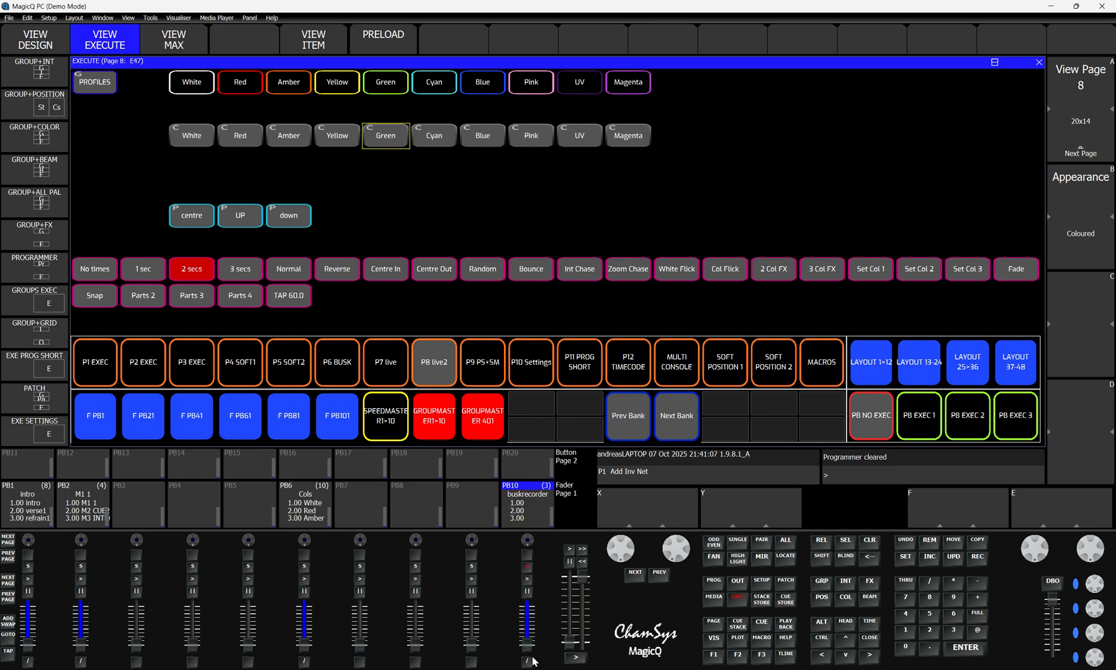